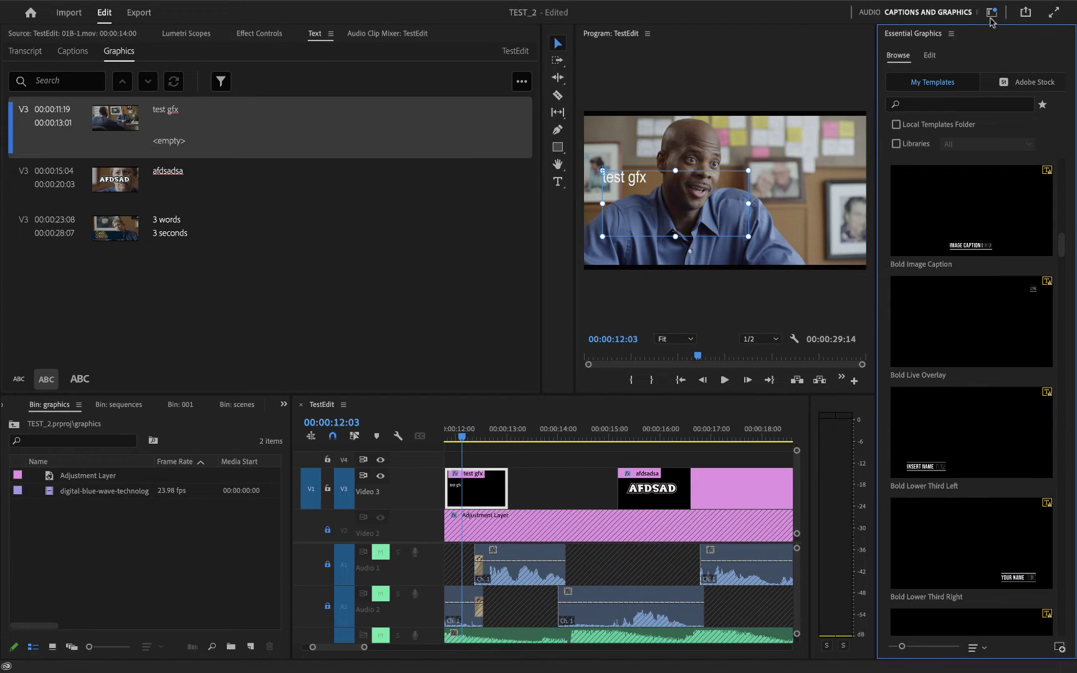
# Switch to the Editing workspace and return the TestEdit playhead to the start of the sequence at 00:00:00:00.
pyautogui.click(992, 14)
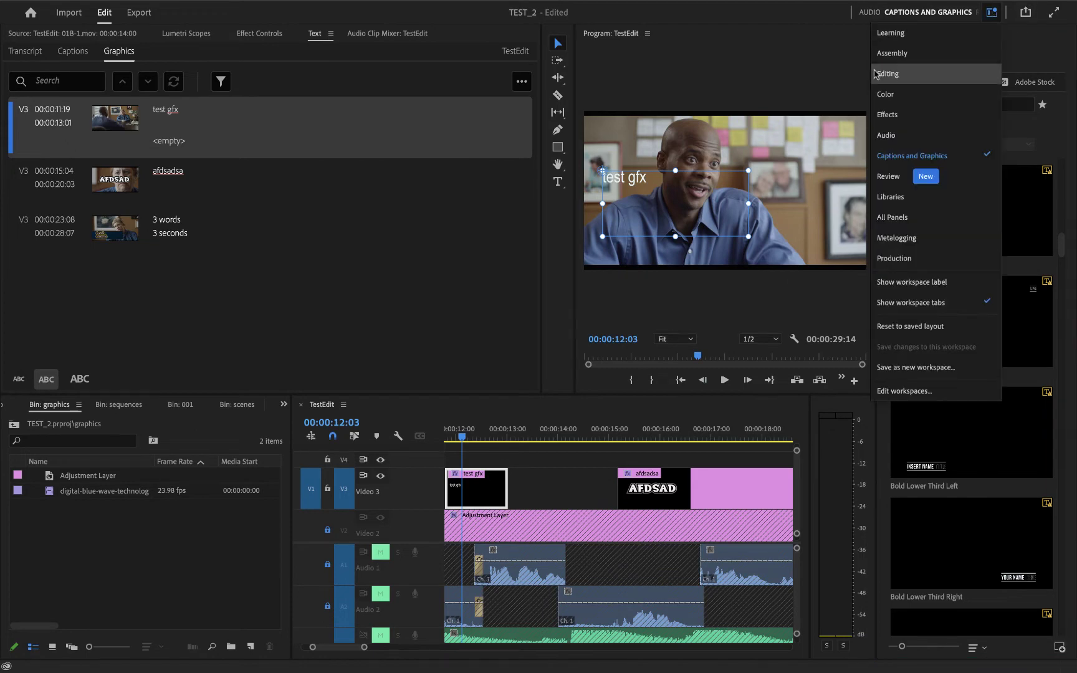
pyautogui.click(875, 74)
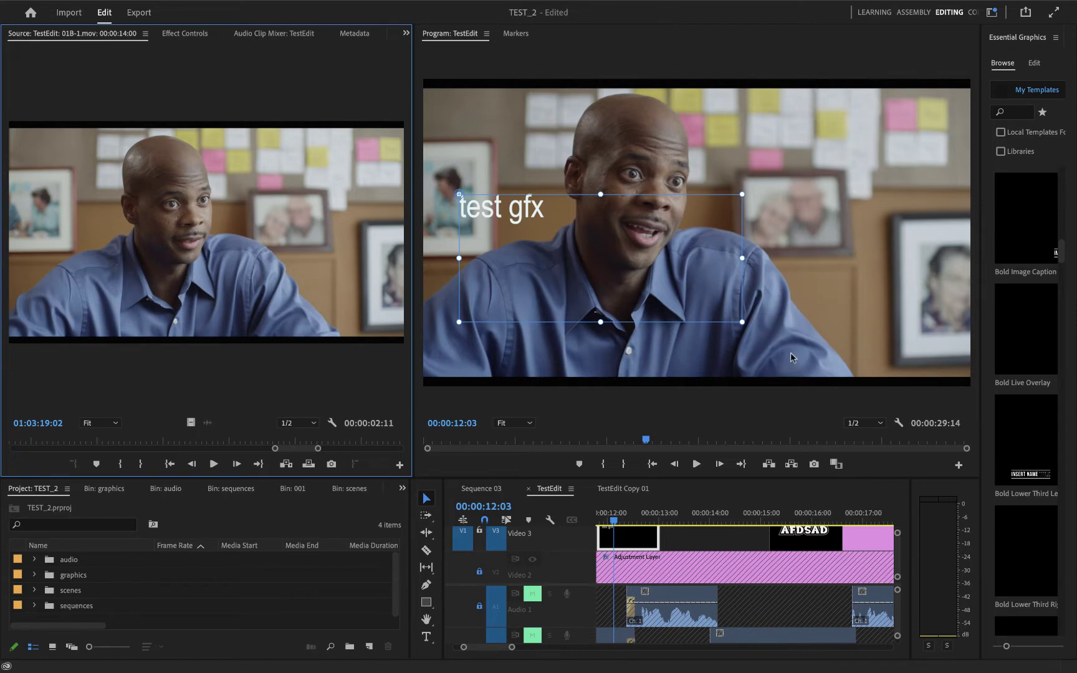
pyautogui.click(615, 521)
pyautogui.press('Up')
pyautogui.press('Up')
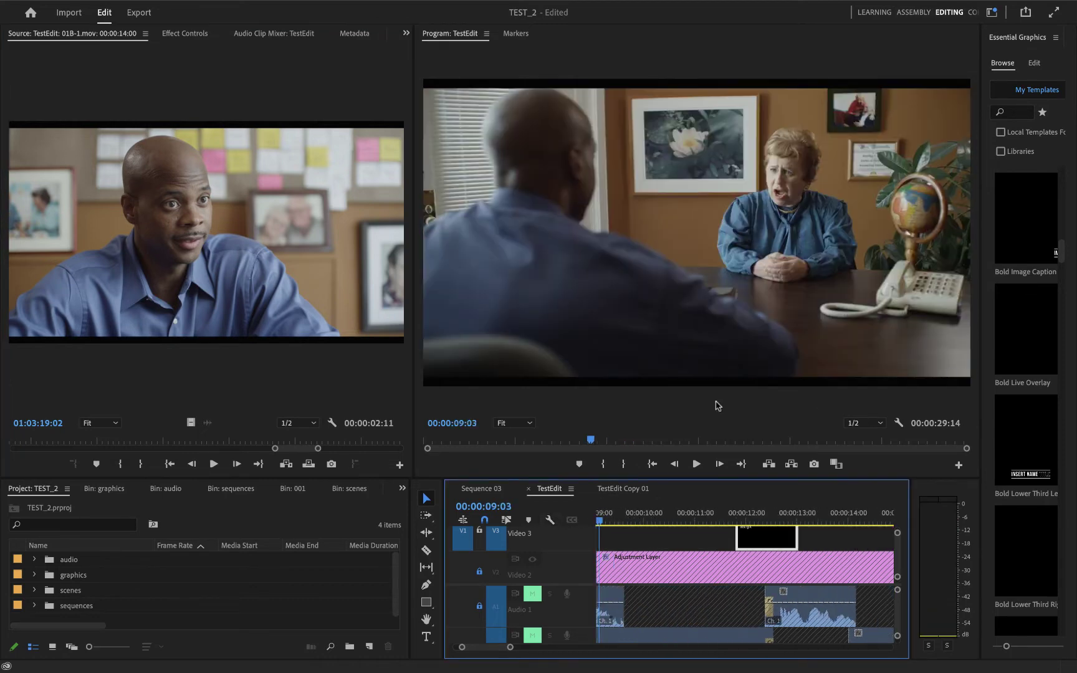
pyautogui.moveTo(510, 648); pyautogui.dragTo(739, 649)
pyautogui.press('Home')
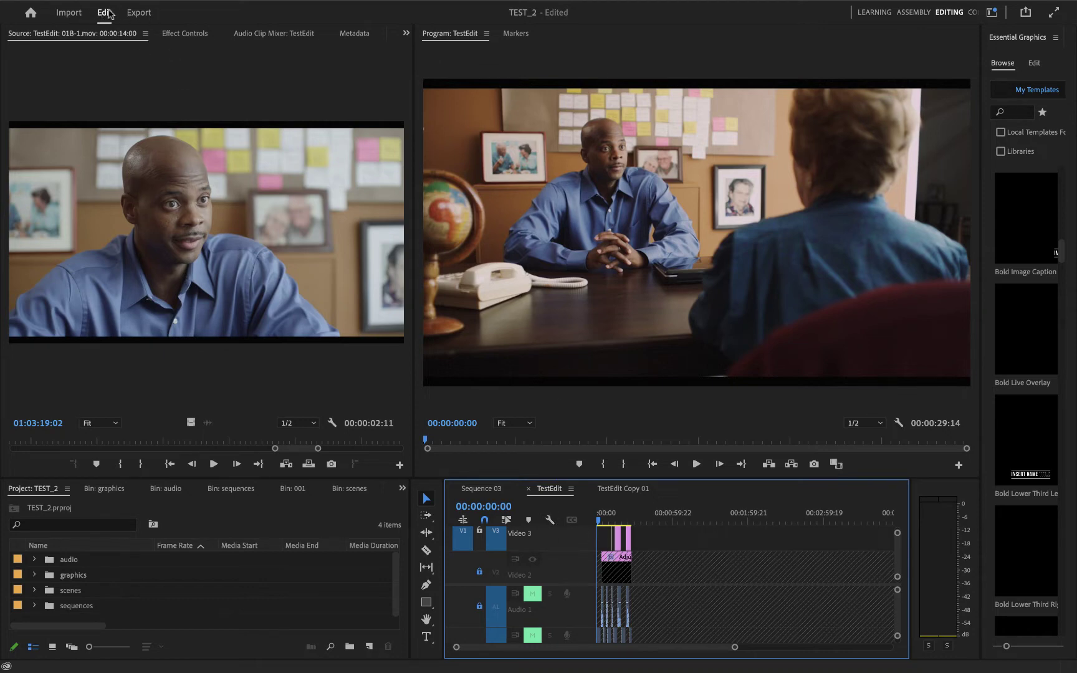
# Open the export settings for TestEdit, keeping the Match Source - Adaptive High Bitrate preset and the H.264 format.
pyautogui.click(148, 17)
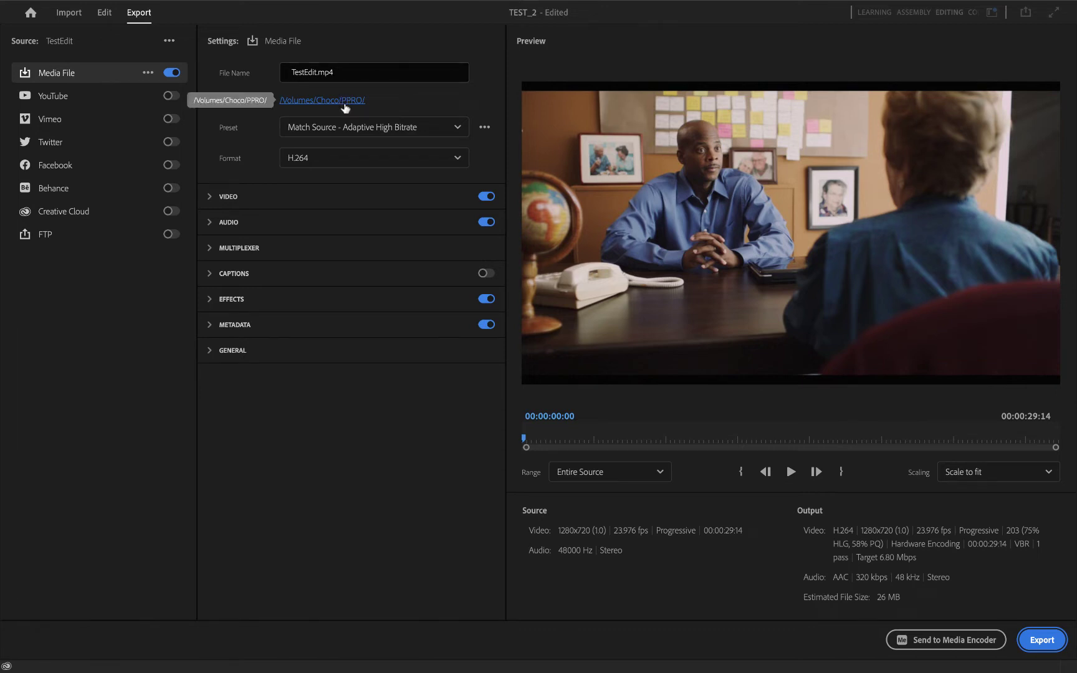
pyautogui.click(454, 128)
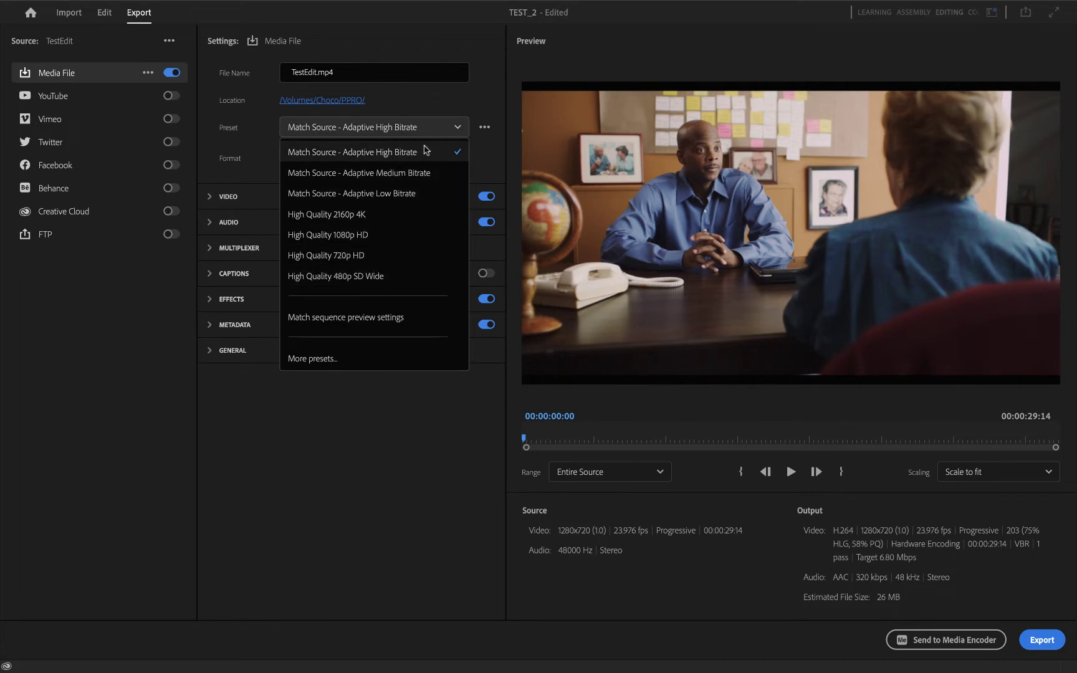
pyautogui.click(423, 111)
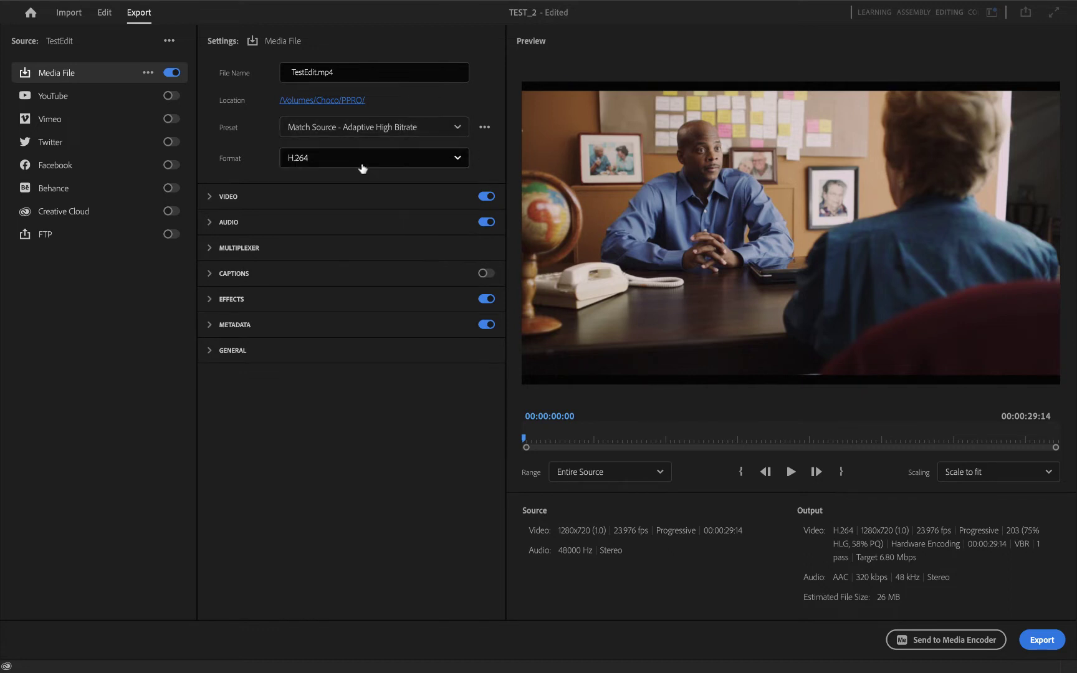
pyautogui.click(370, 163)
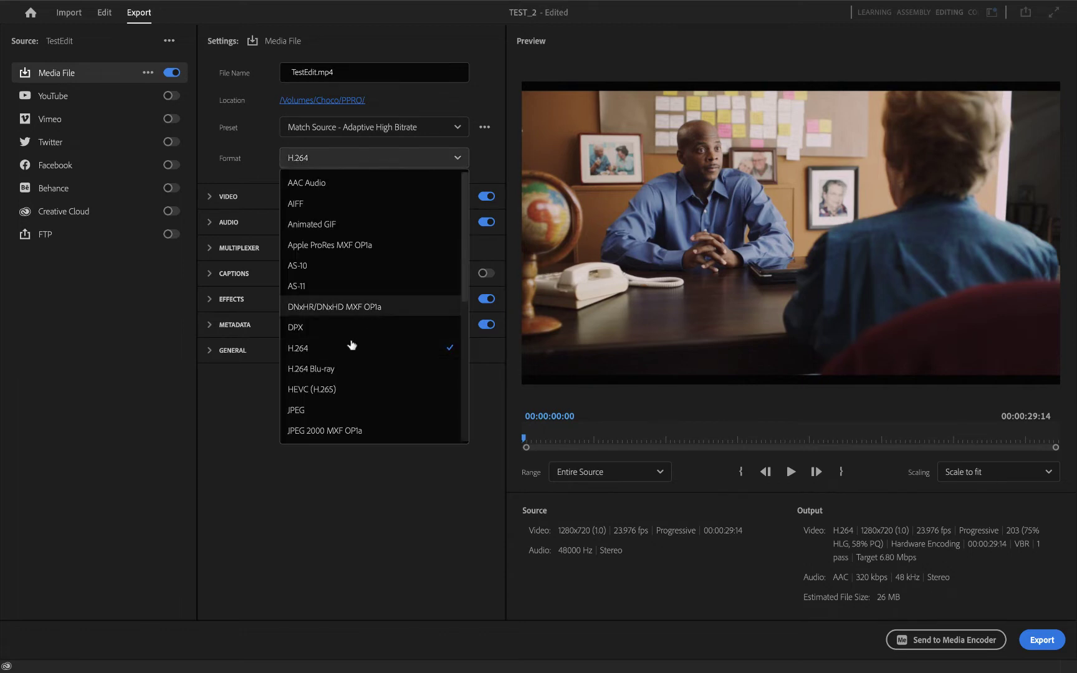
pyautogui.click(302, 353)
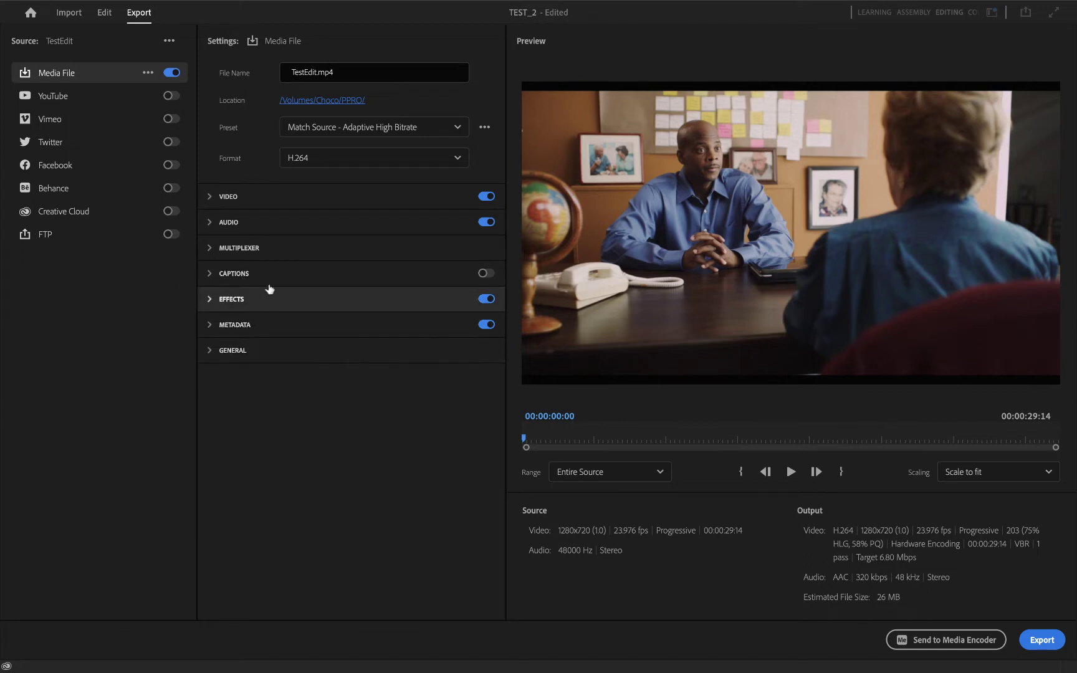
# Examine the Captions and General export options, collapsing each section again.
pyautogui.click(210, 274)
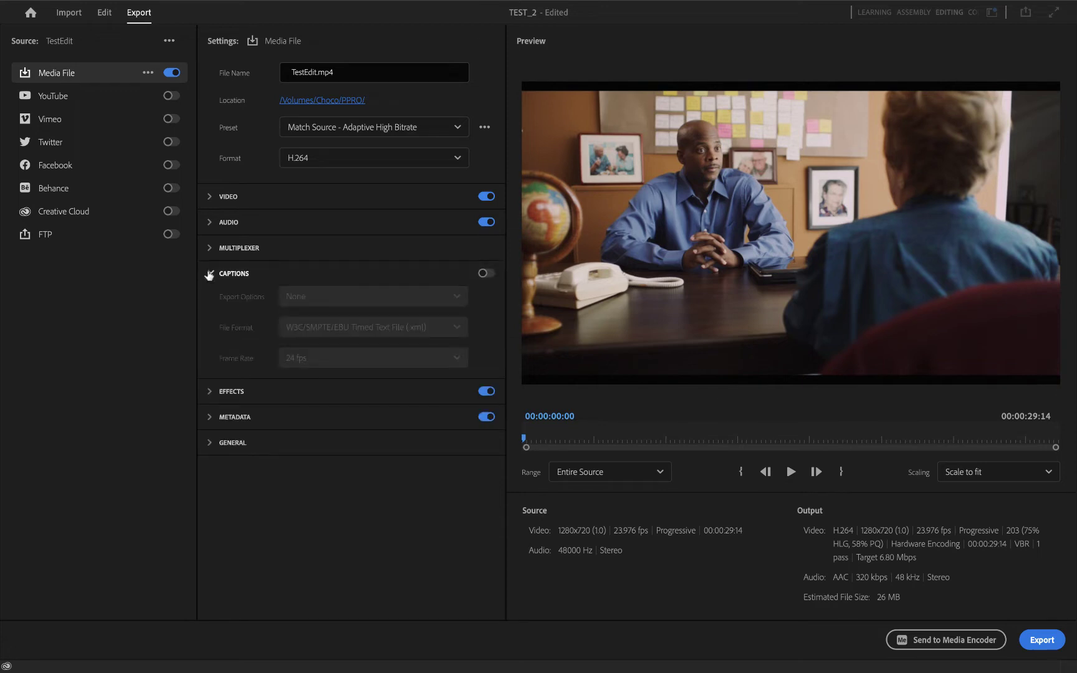
pyautogui.click(209, 275)
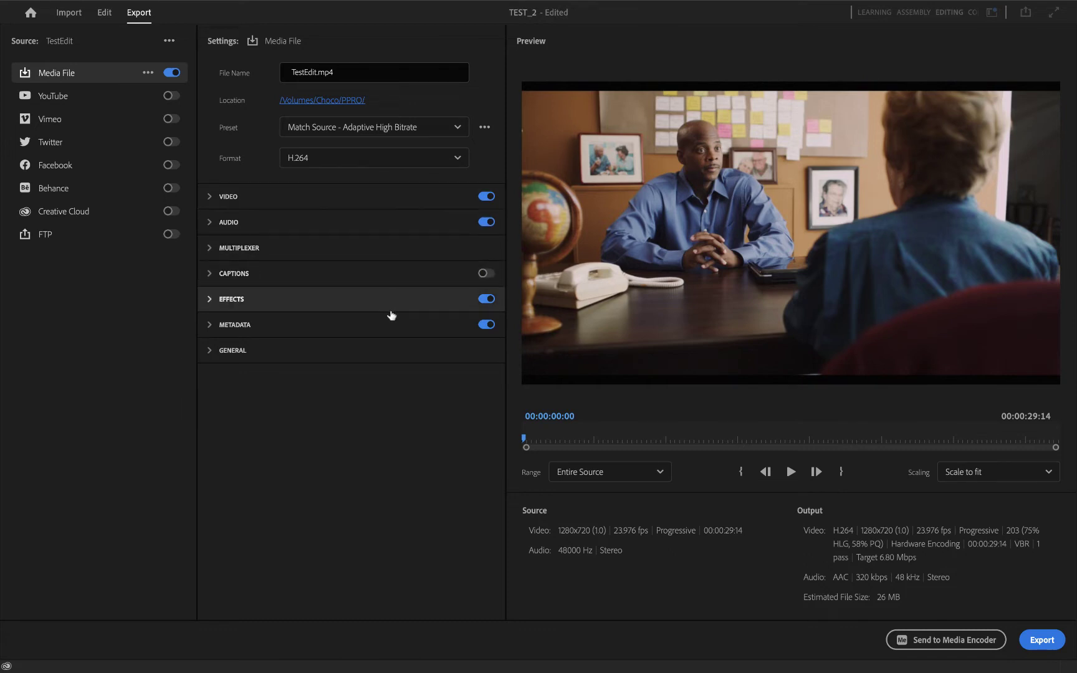
pyautogui.click(209, 351)
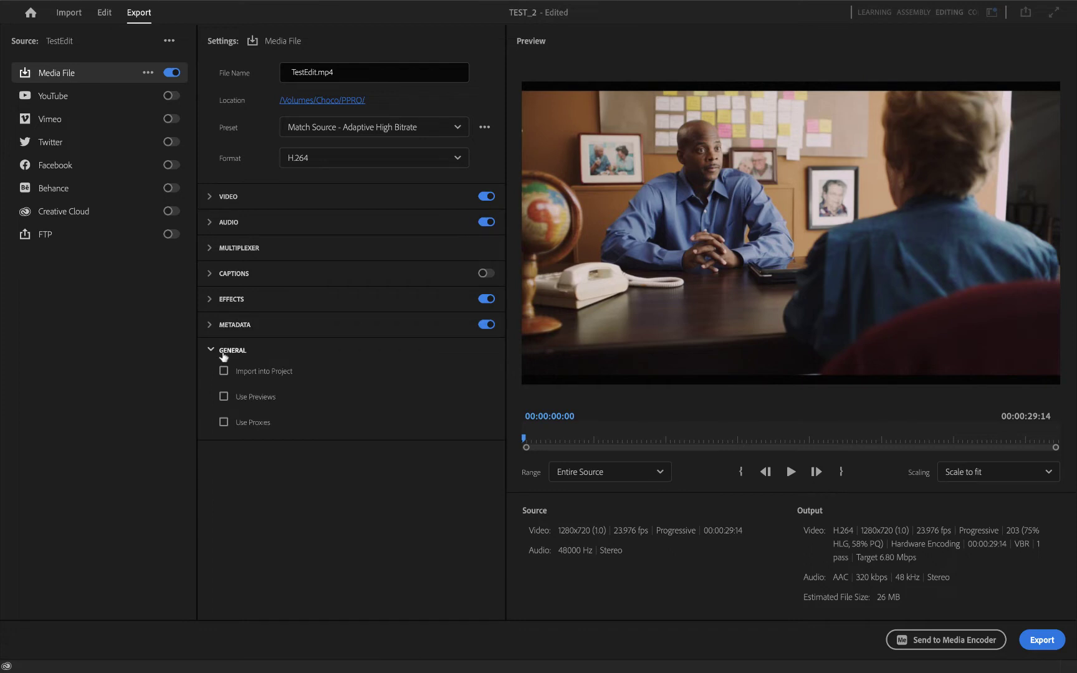
pyautogui.click(209, 351)
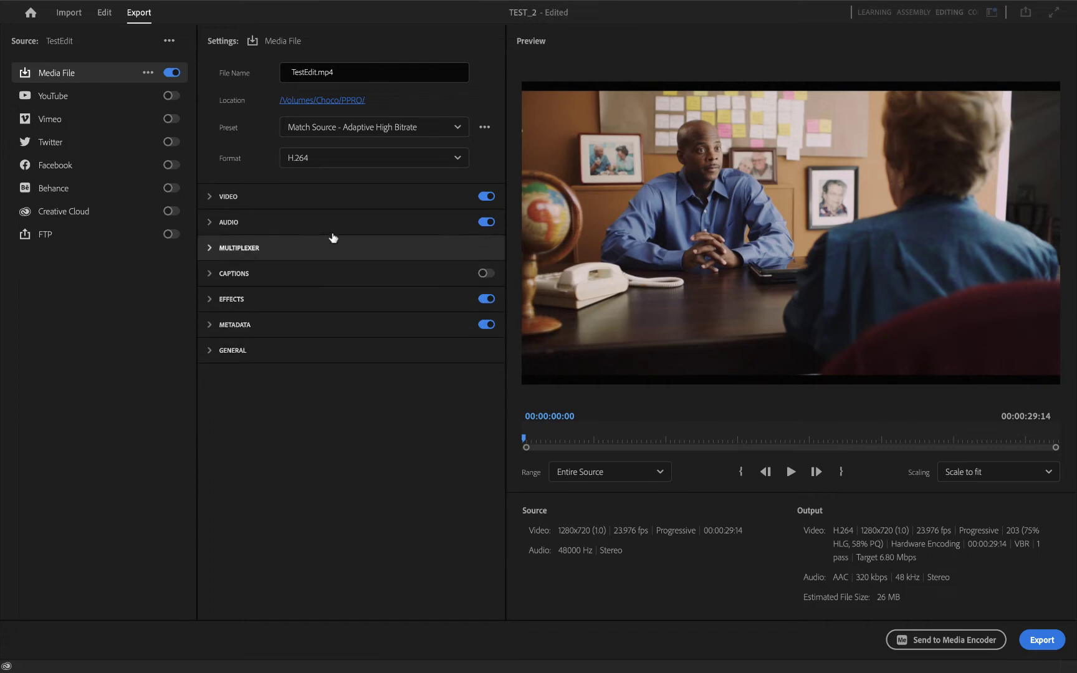
# Create a folder named renders inside PPRO and choose it as the export location.
pyautogui.click(352, 103)
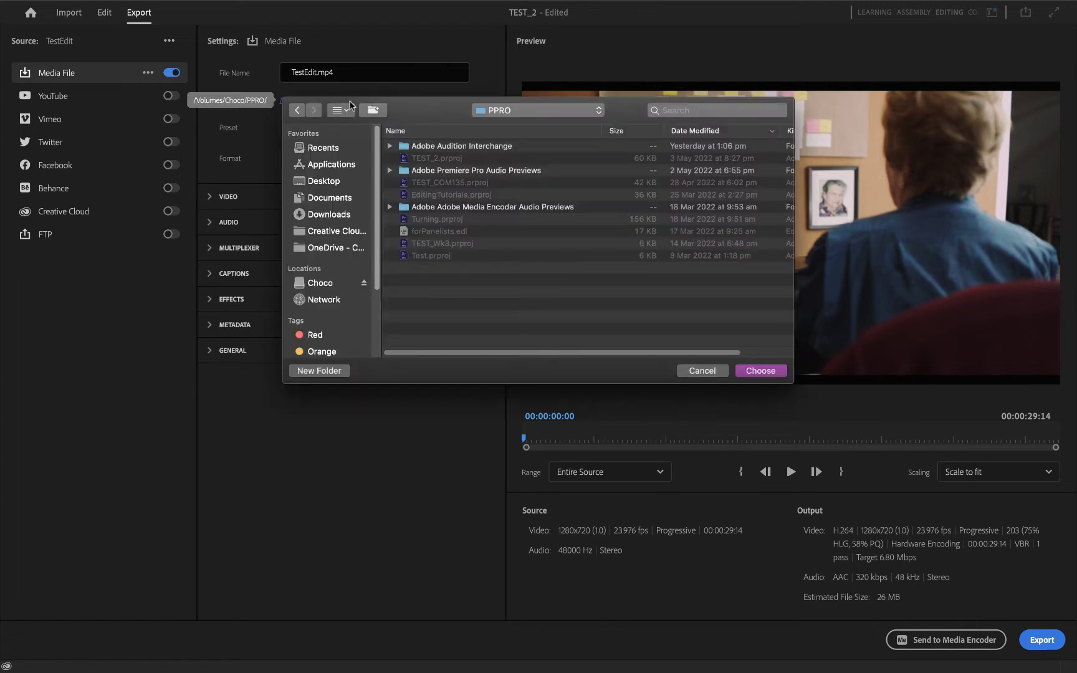
pyautogui.click(318, 372)
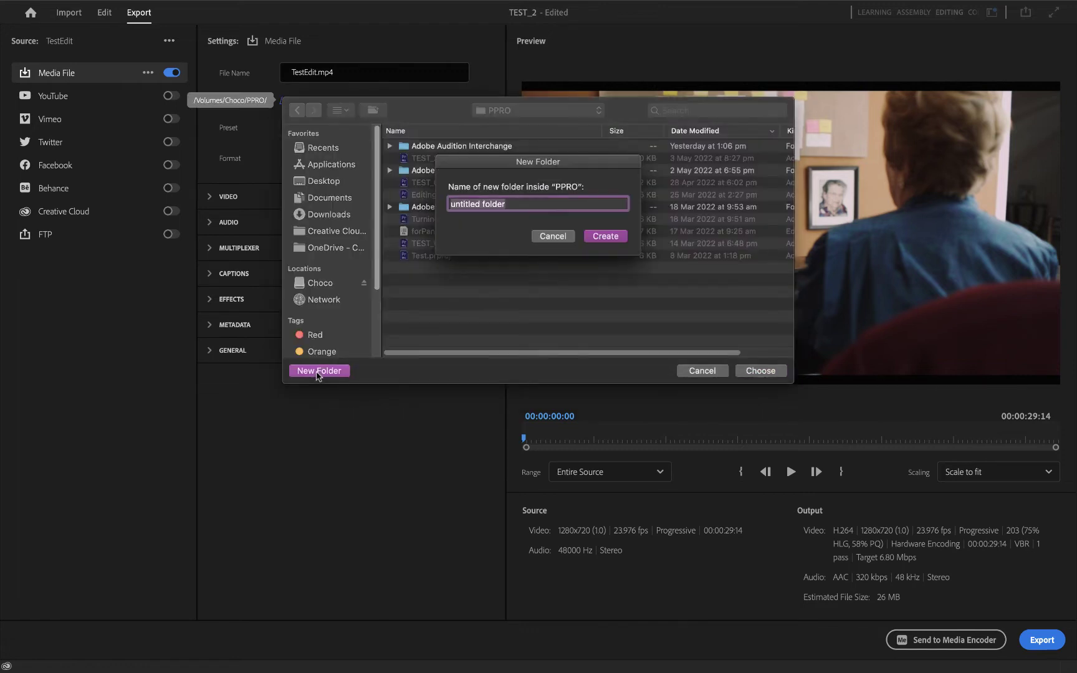
pyautogui.write('renders')
pyautogui.press('Return')
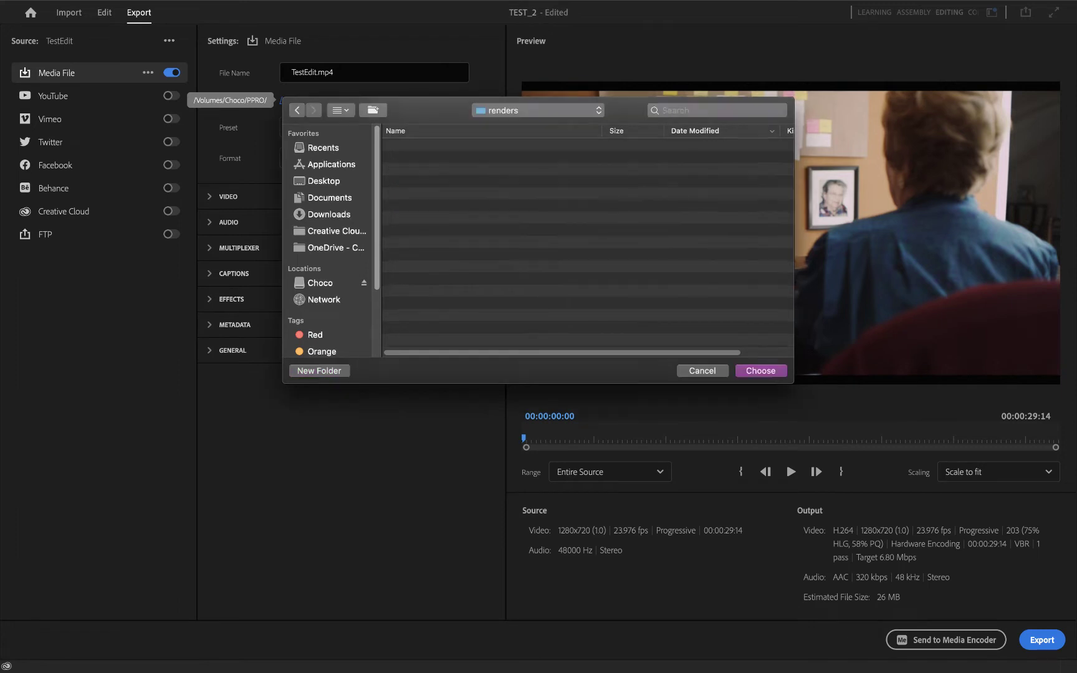
pyautogui.click(769, 373)
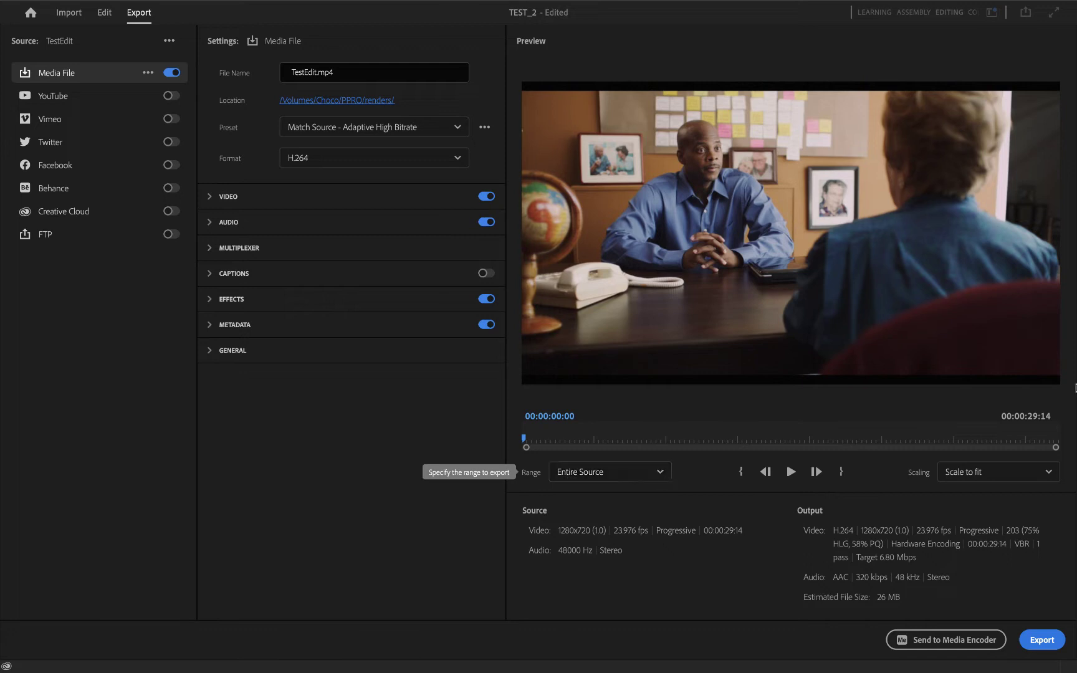
# Try the Custom export range and return the range to Entire Source.
pyautogui.click(662, 473)
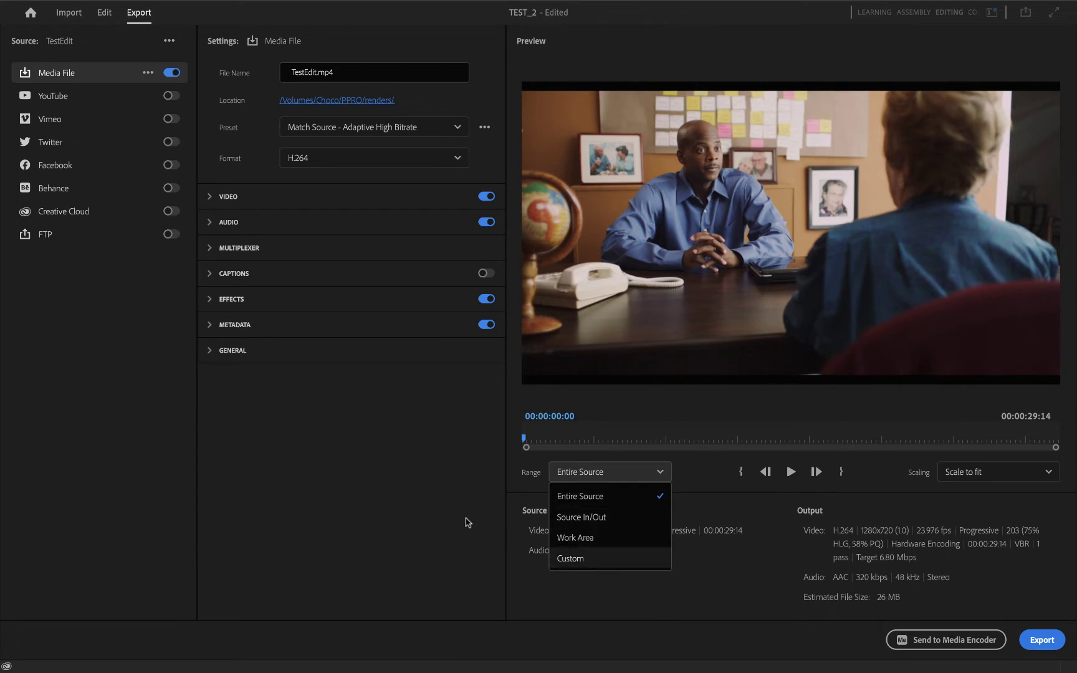
pyautogui.click(576, 560)
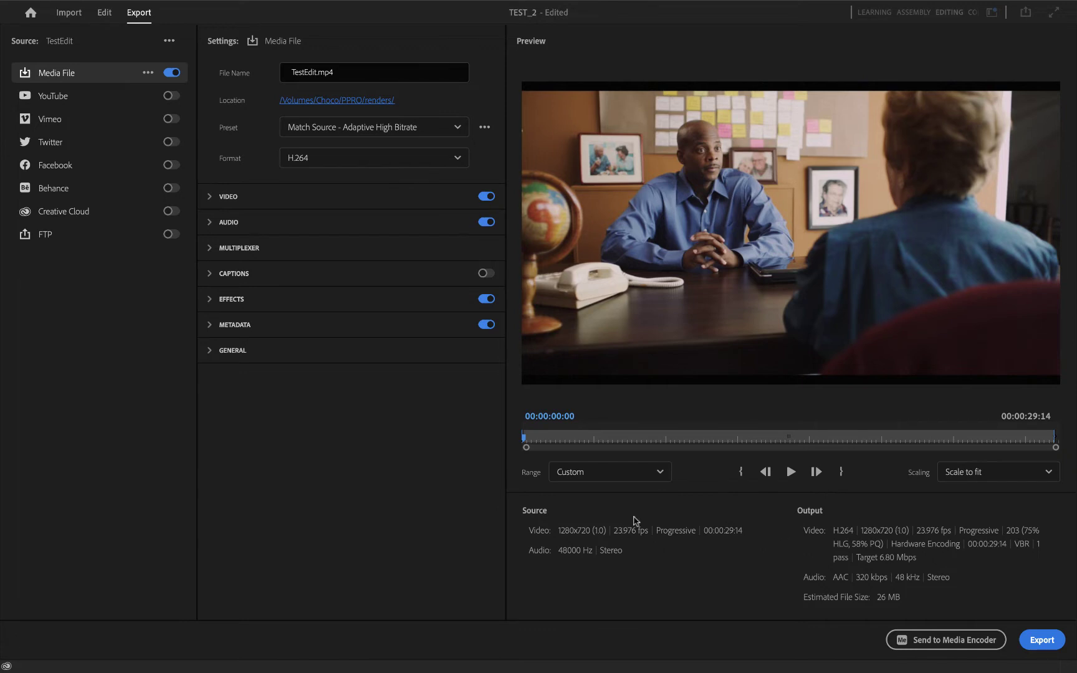
pyautogui.click(661, 474)
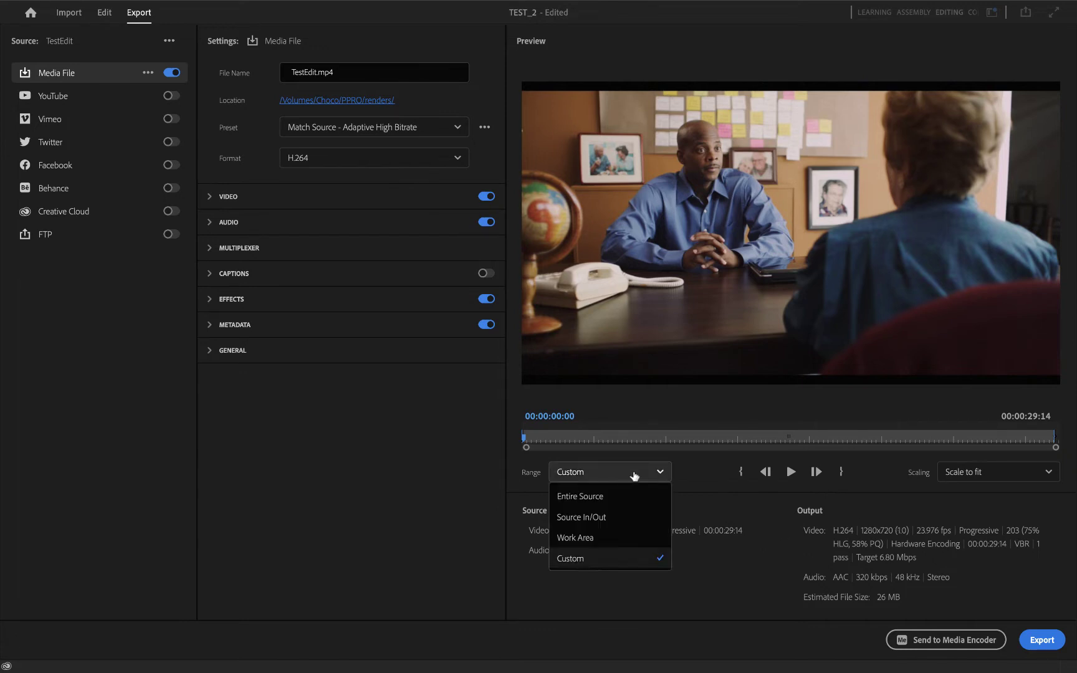
pyautogui.click(619, 497)
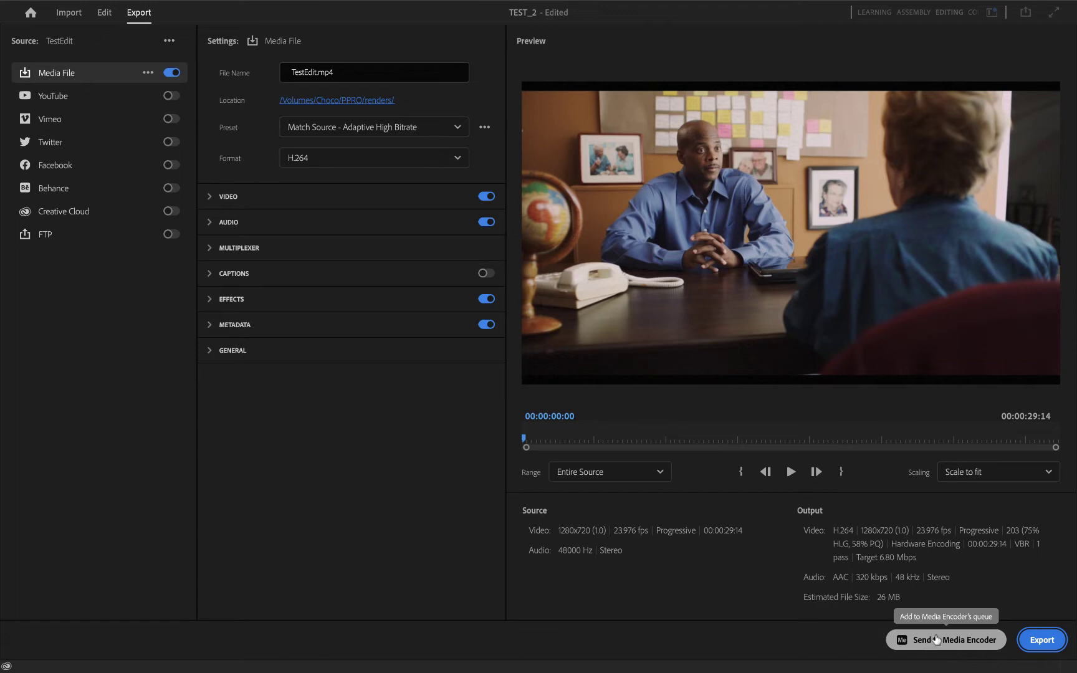
# Export TestEdit.mp4 and show the event details of the completed export.
pyautogui.click(1041, 640)
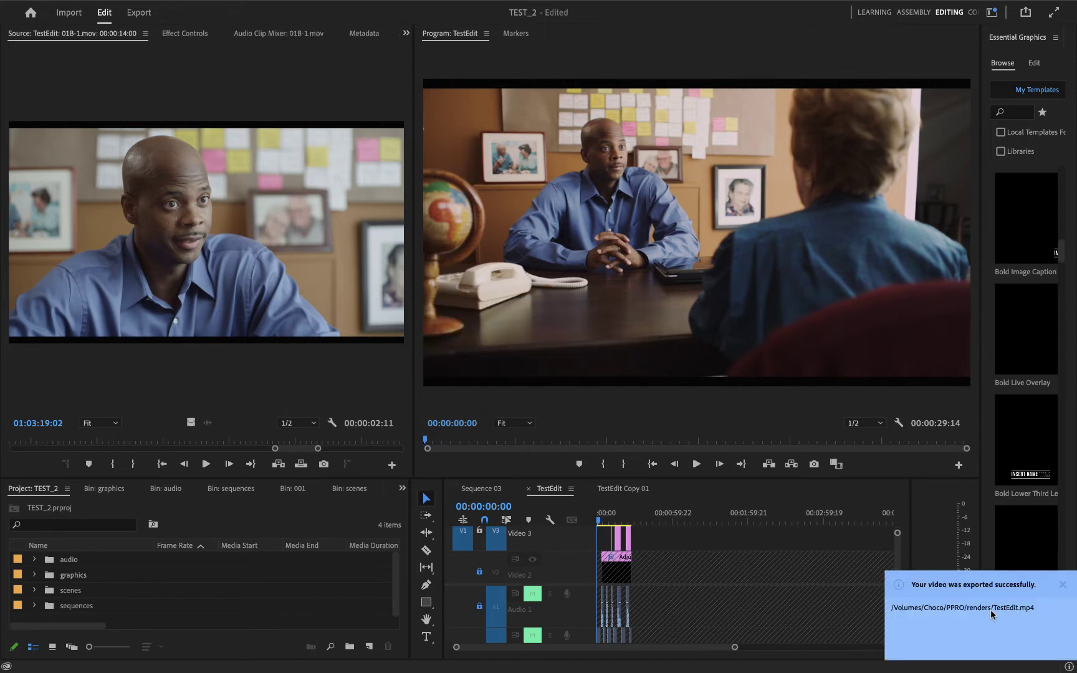
pyautogui.click(1029, 612)
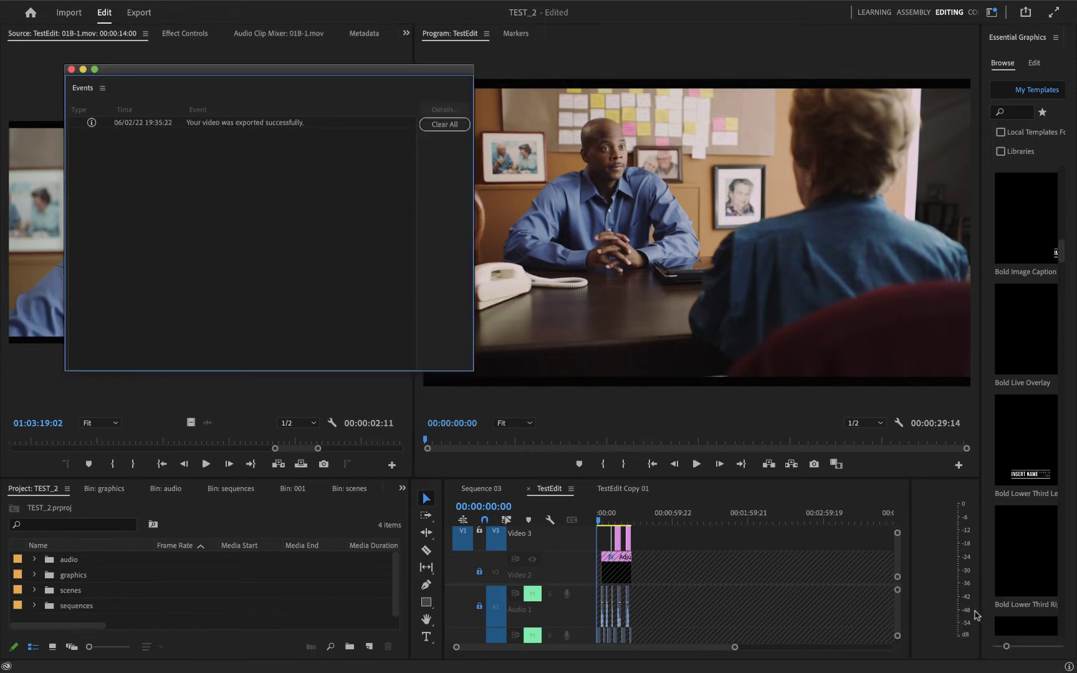
pyautogui.click(255, 125)
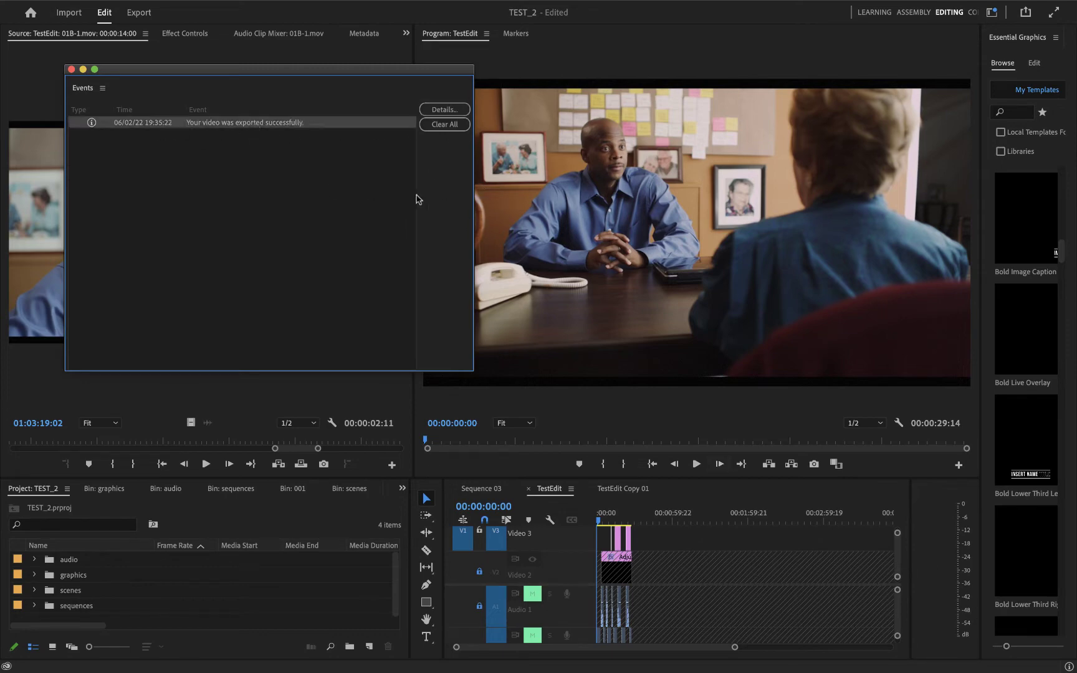
pyautogui.click(443, 110)
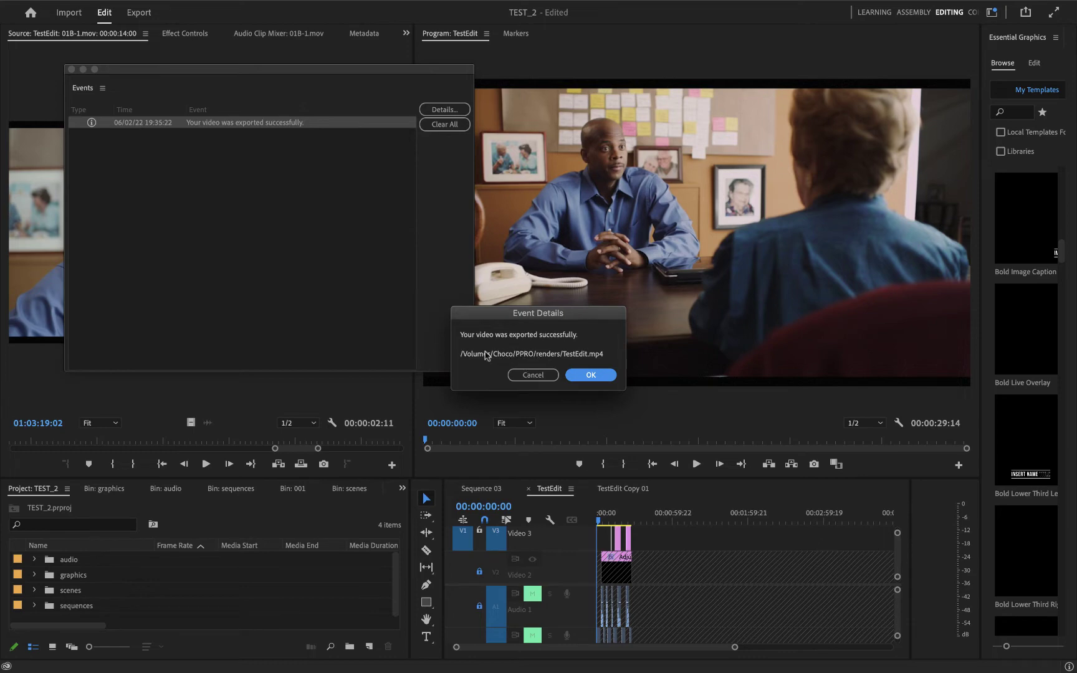
# Switch to Finder and open TestEdit.mp4 from the renders folder inside PPRO on the Choco drive.
pyautogui.moveTo(2, 349)
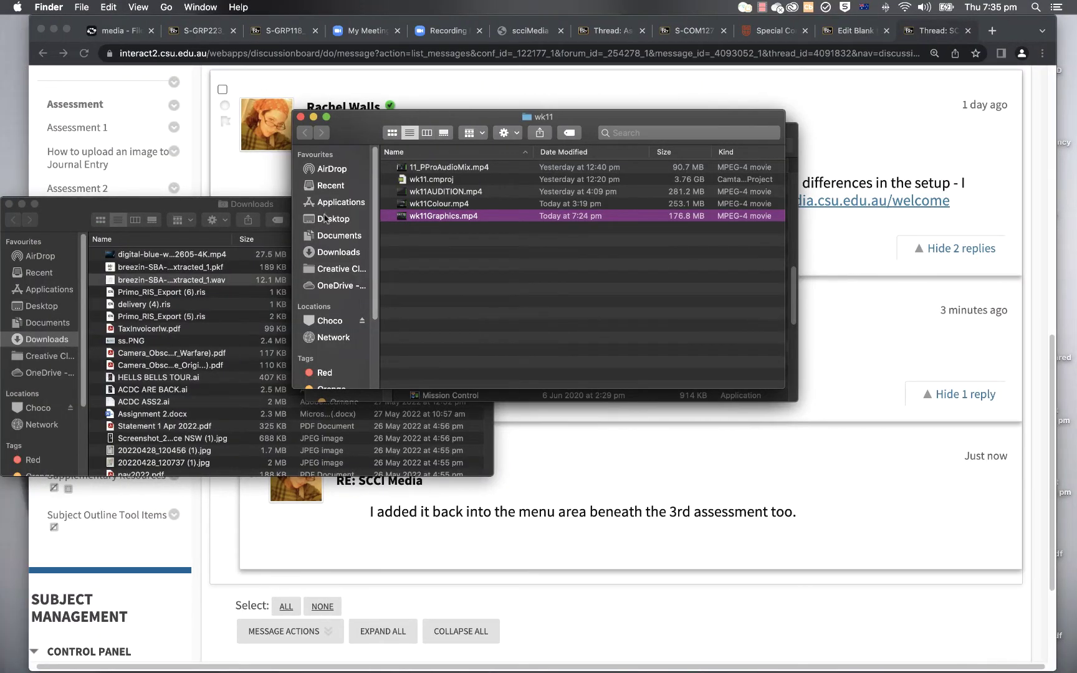
pyautogui.click(326, 322)
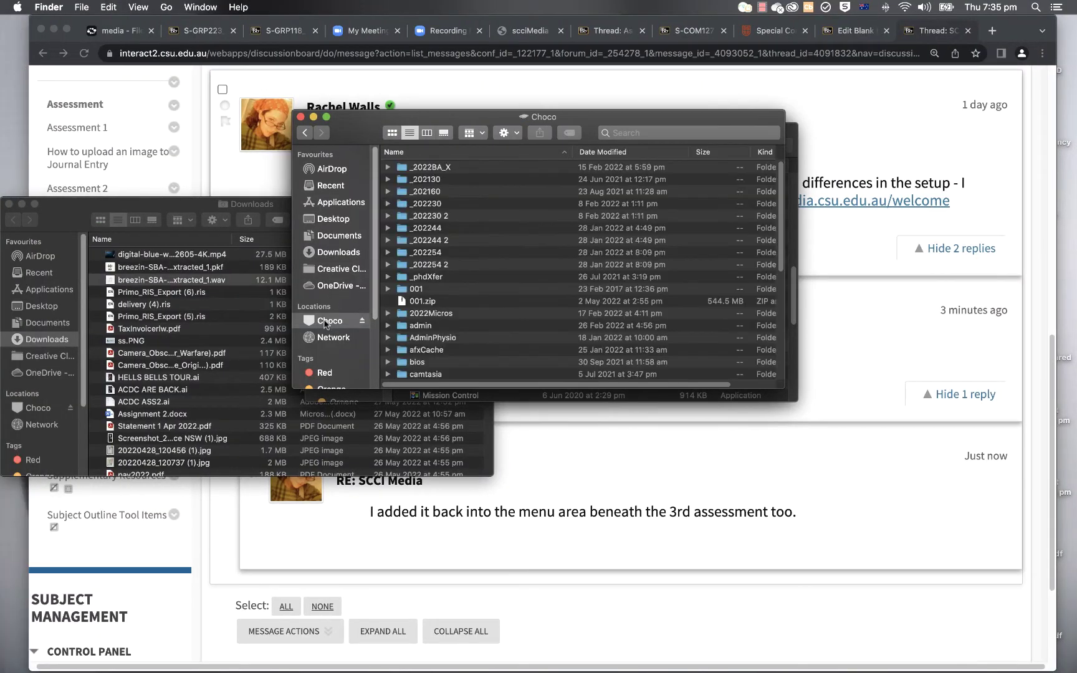
pyautogui.scroll(-5, 469, 308)
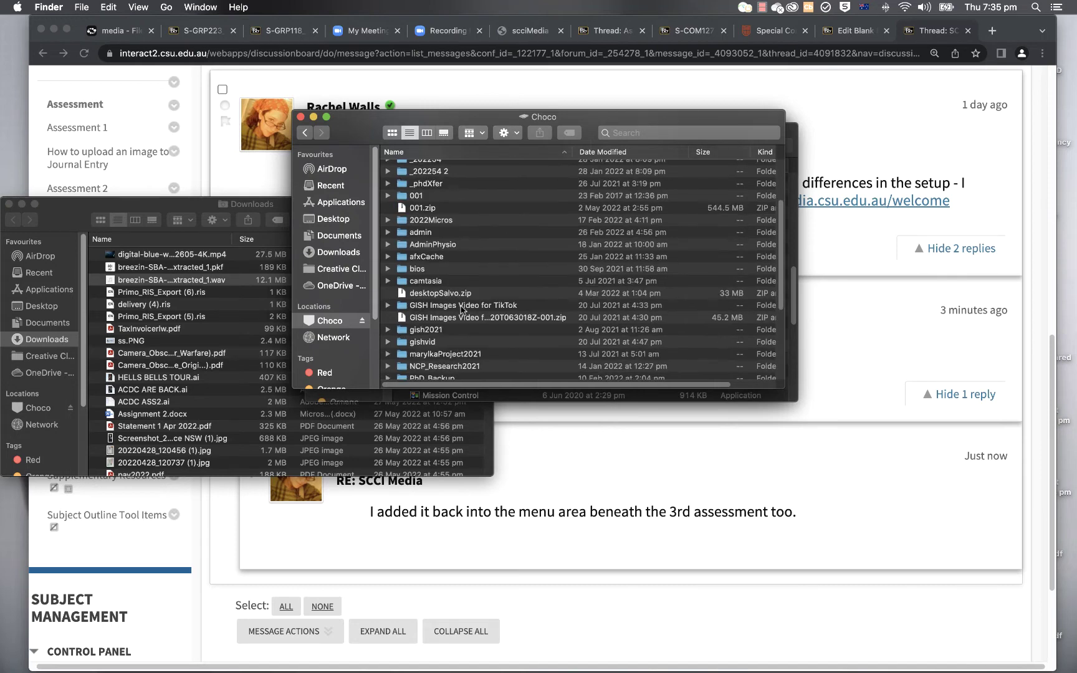
pyautogui.doubleClick(406, 288)
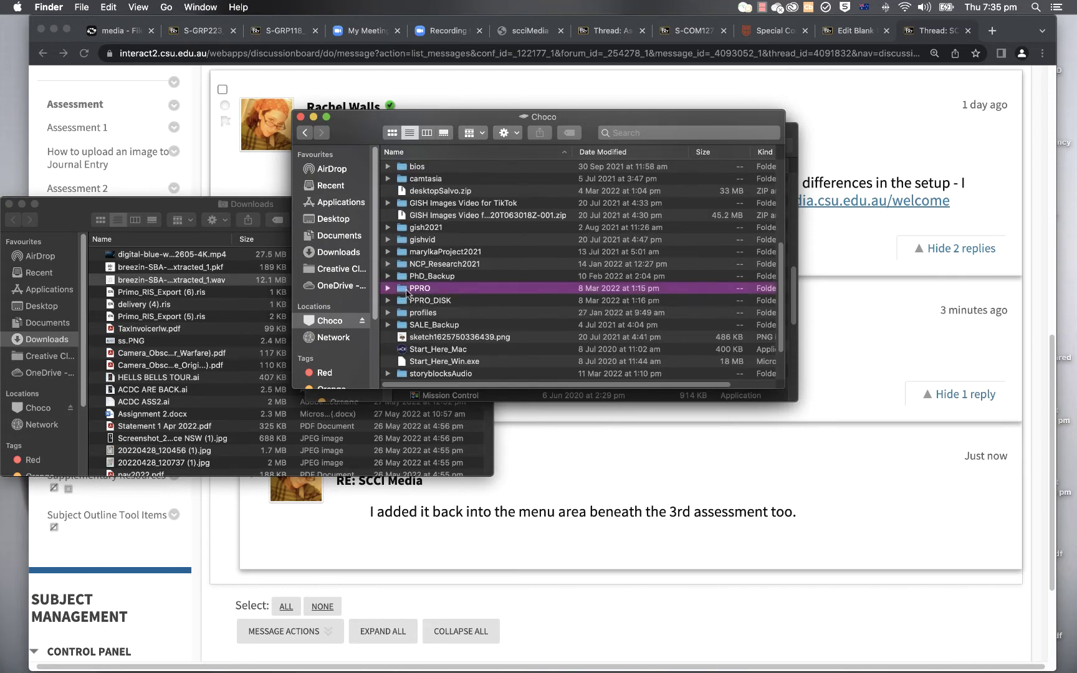
pyautogui.doubleClick(424, 228)
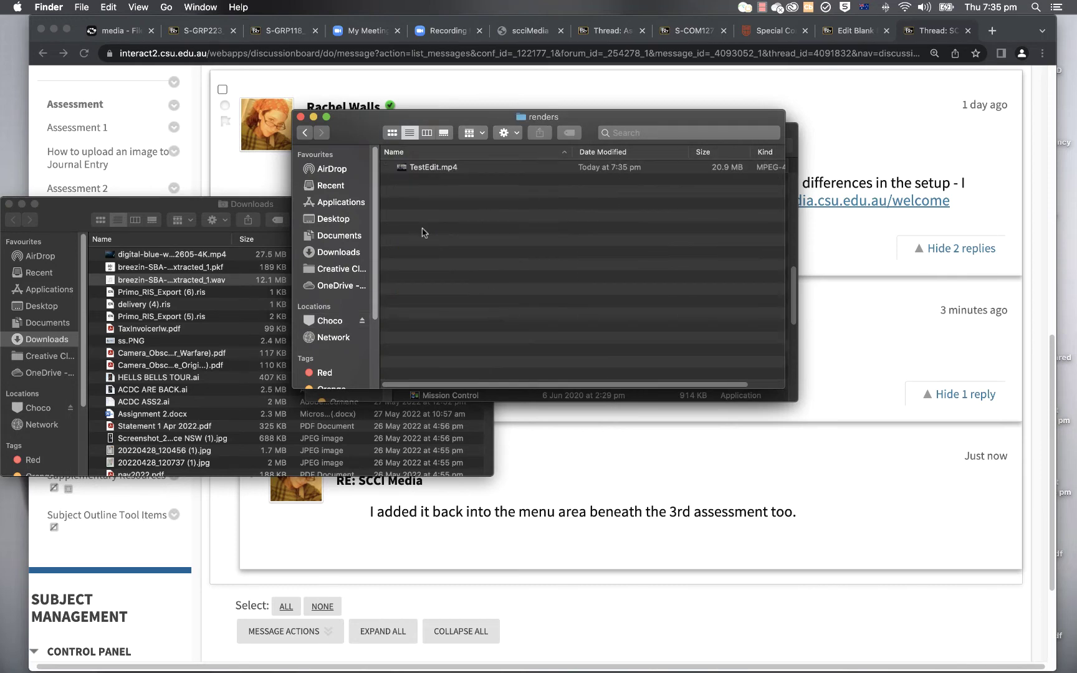
pyautogui.click(408, 168)
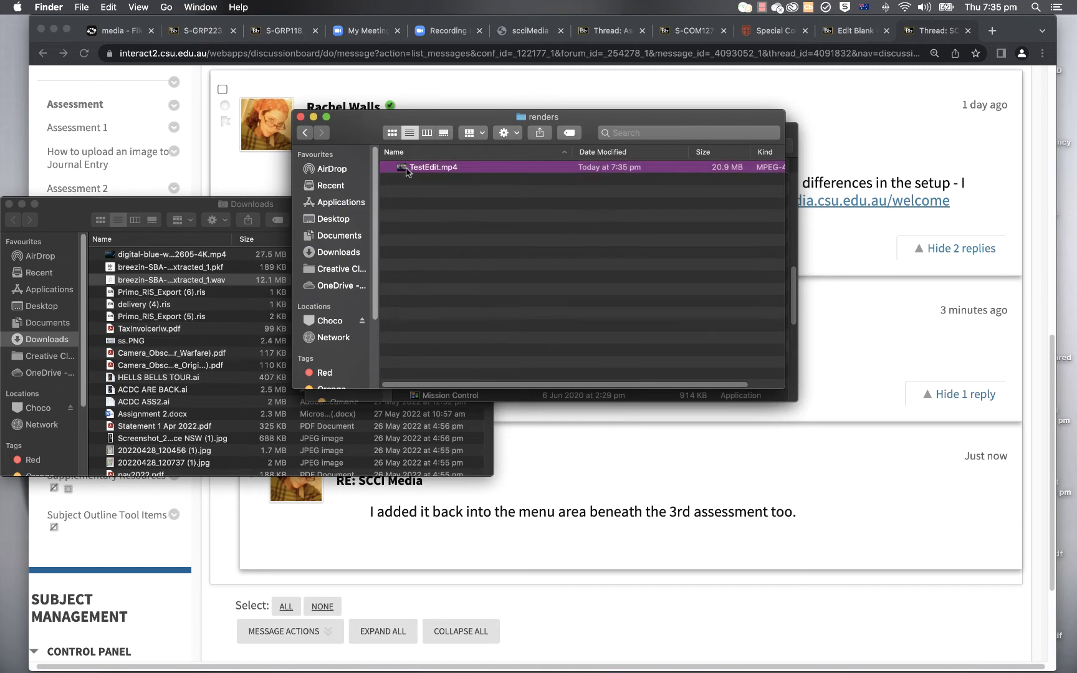
pyautogui.doubleClick(401, 168)
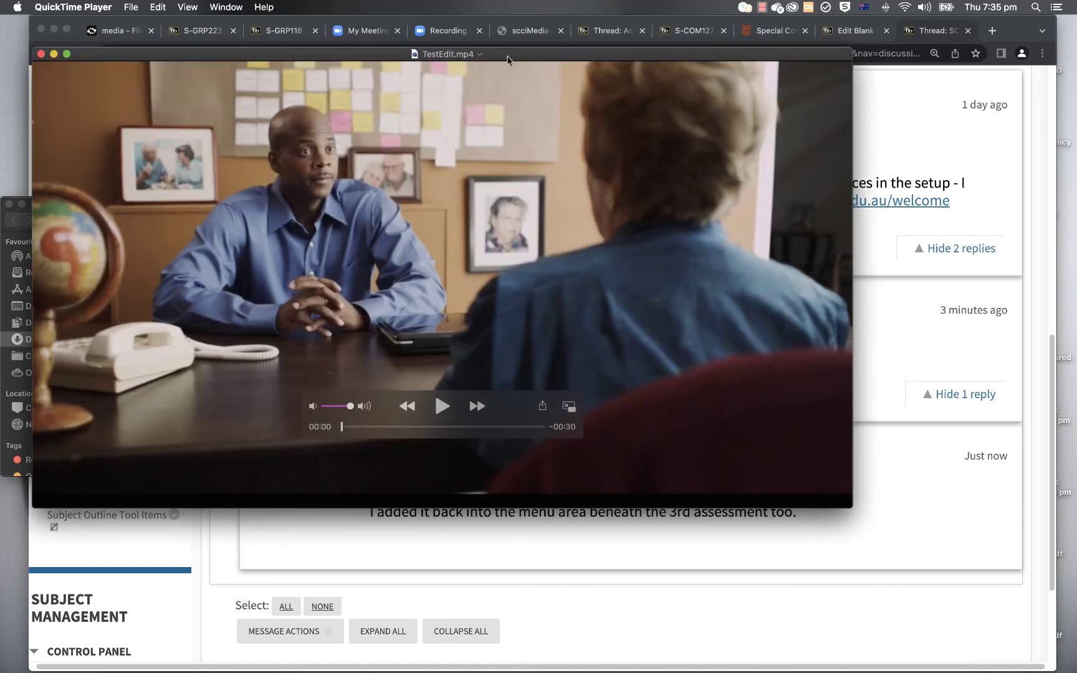
# Skip to about 00:16 in the exported video and play it to check the rendered result.
pyautogui.moveTo(507, 59); pyautogui.dragTo(629, 180)
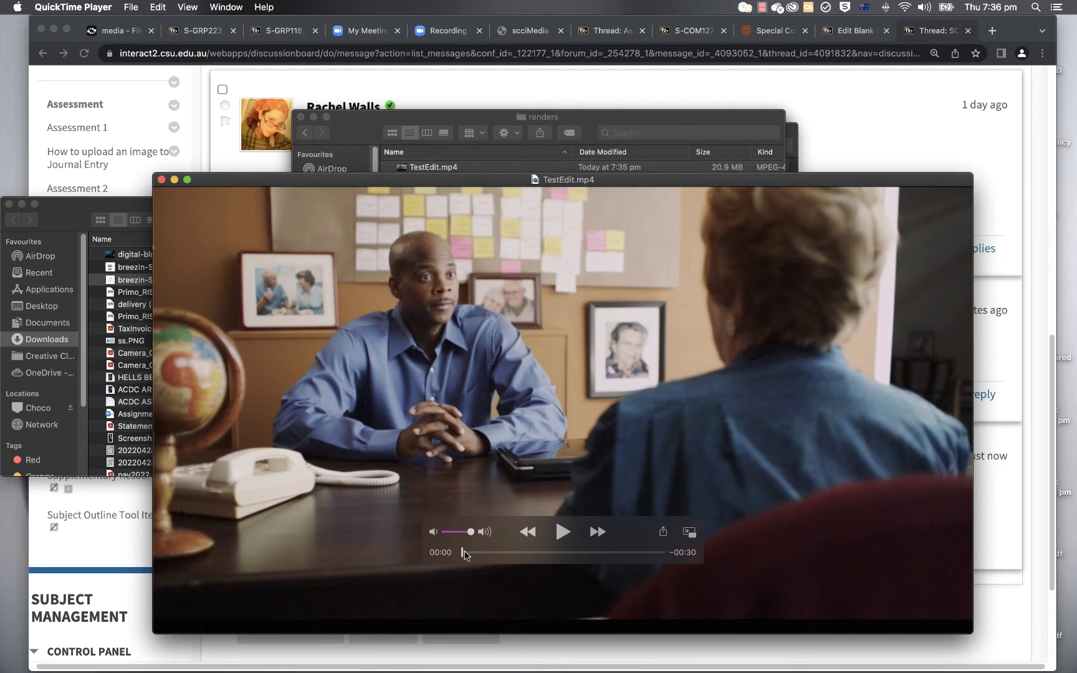
pyautogui.moveTo(464, 555); pyautogui.dragTo(569, 556)
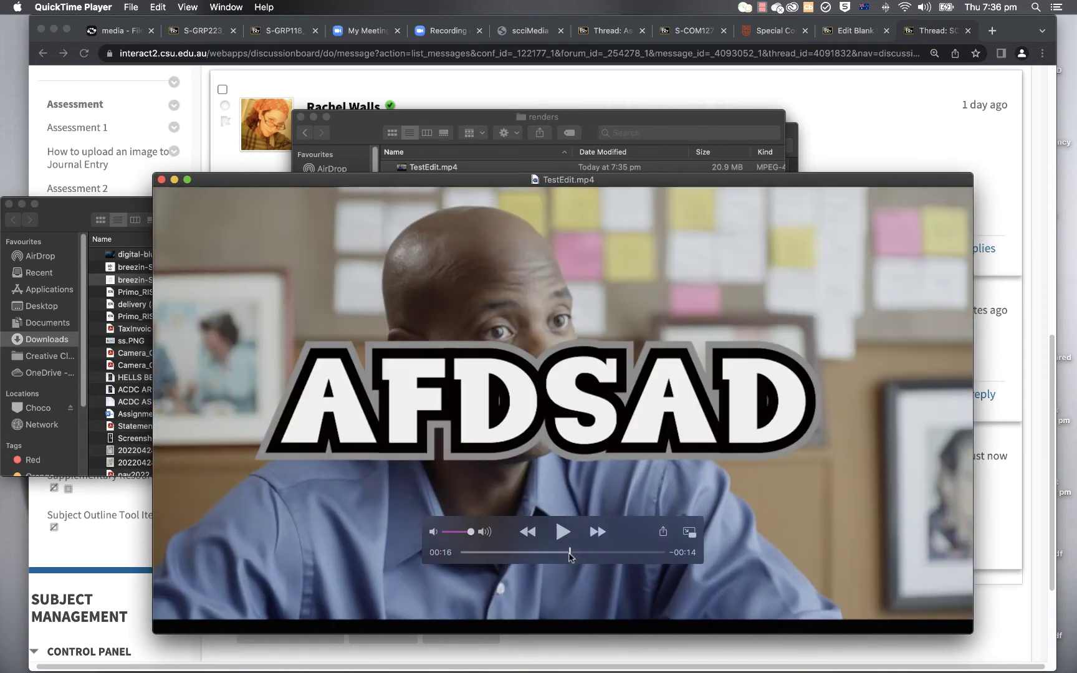
pyautogui.click(560, 536)
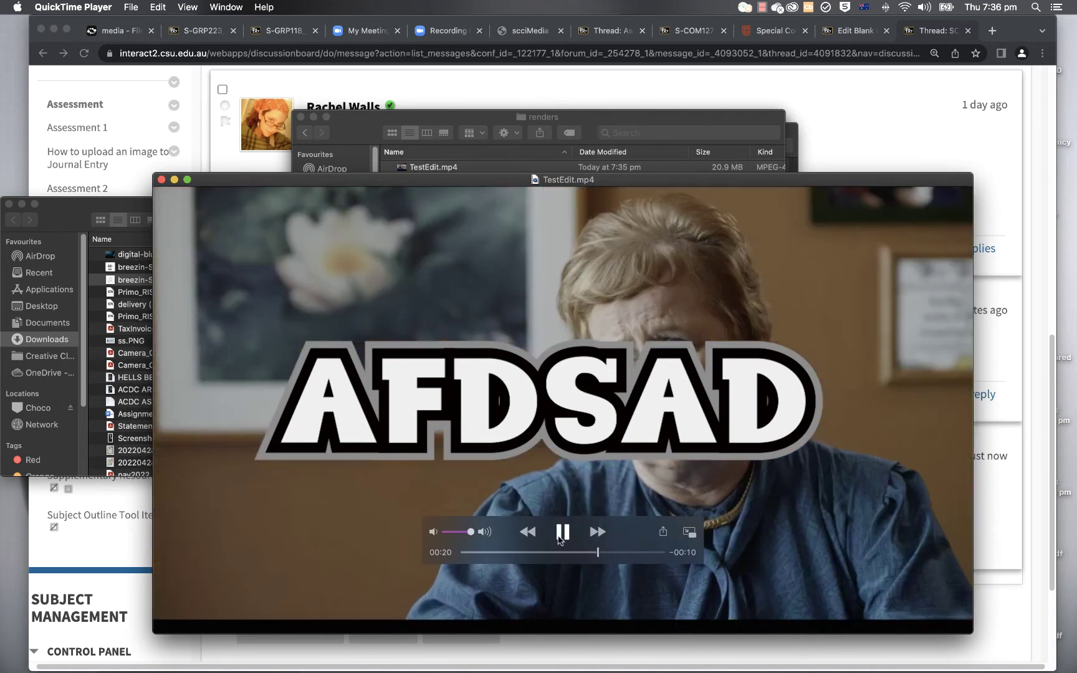
# Pause the exported video, skip to about 00:26 to check the ending, and return it to the start.
pyautogui.click(561, 540)
pyautogui.moveTo(598, 553); pyautogui.dragTo(642, 554)
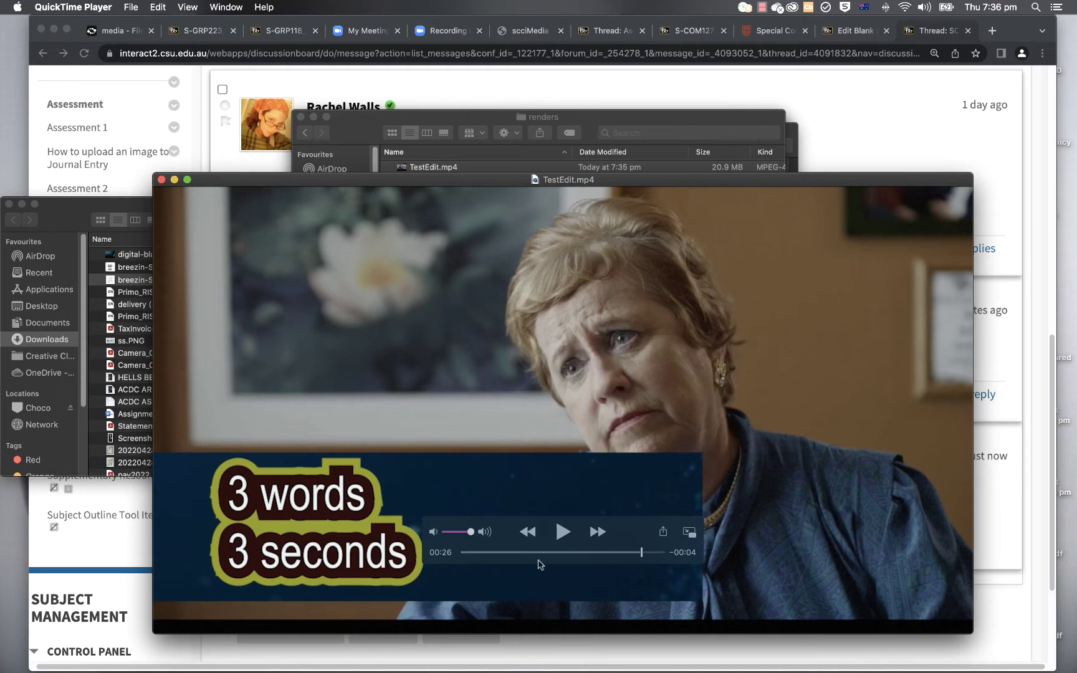
pyautogui.moveTo(479, 558)
pyautogui.mouseDown()
pyautogui.moveTo(460, 555)
pyautogui.moveTo(674, 554)
pyautogui.moveTo(455, 551)
pyautogui.moveTo(584, 552)
pyautogui.moveTo(465, 553)
pyautogui.mouseUp()
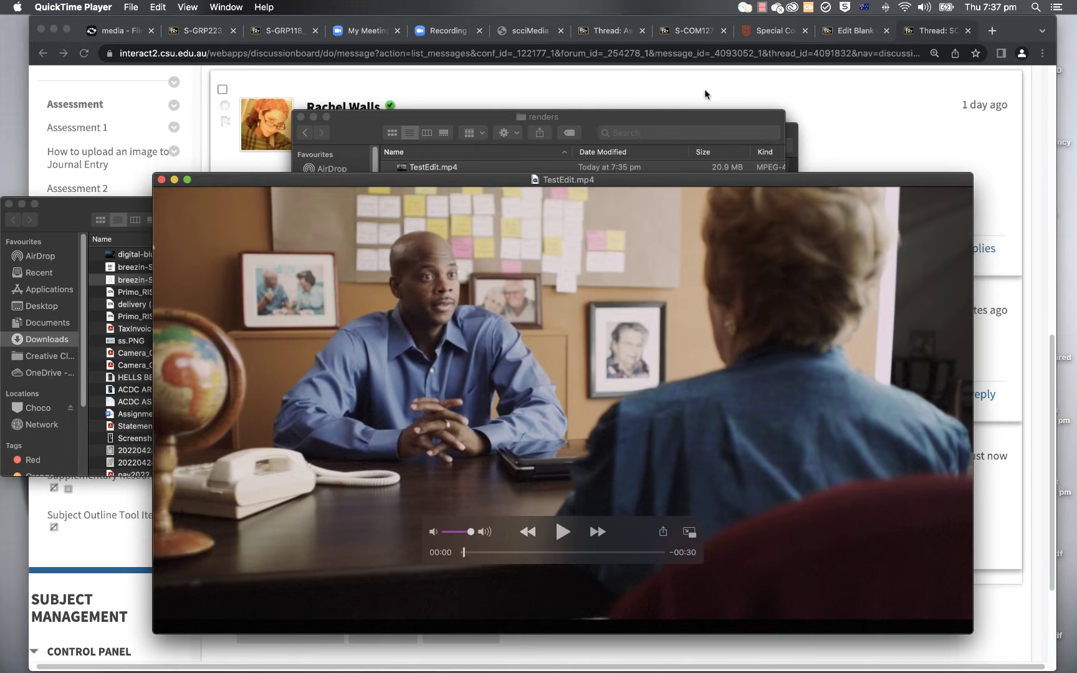
# Switch to Chrome, log in to the scciMedia site and start uploading a new media file.
pyautogui.click(544, 52)
pyautogui.write('s')
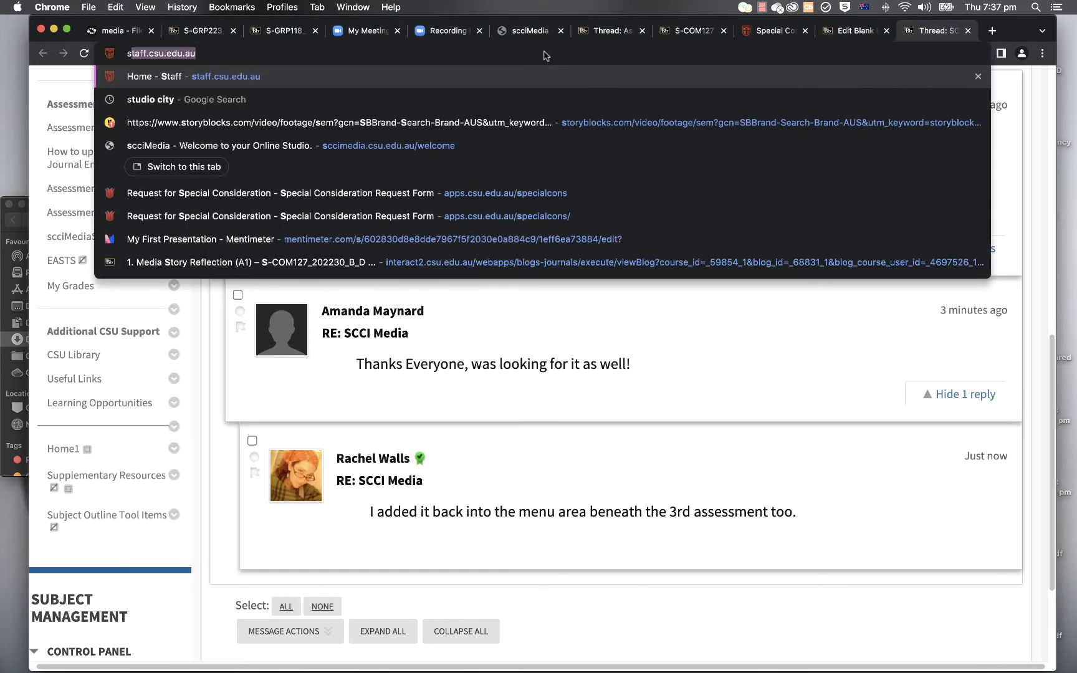
pyautogui.click(534, 30)
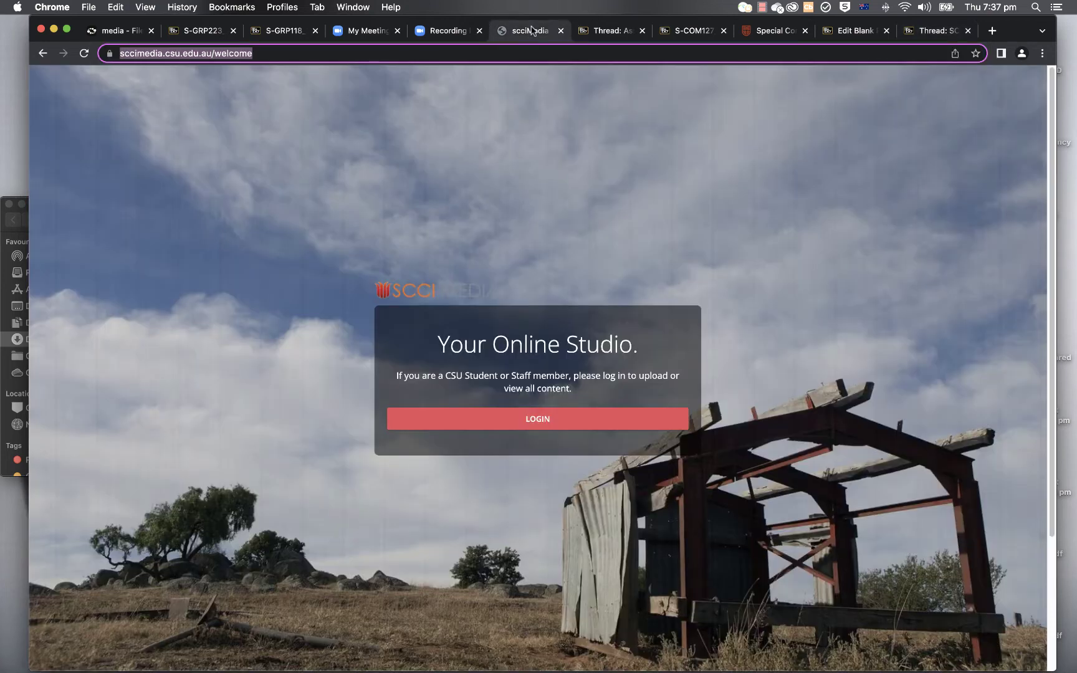
pyautogui.click(546, 426)
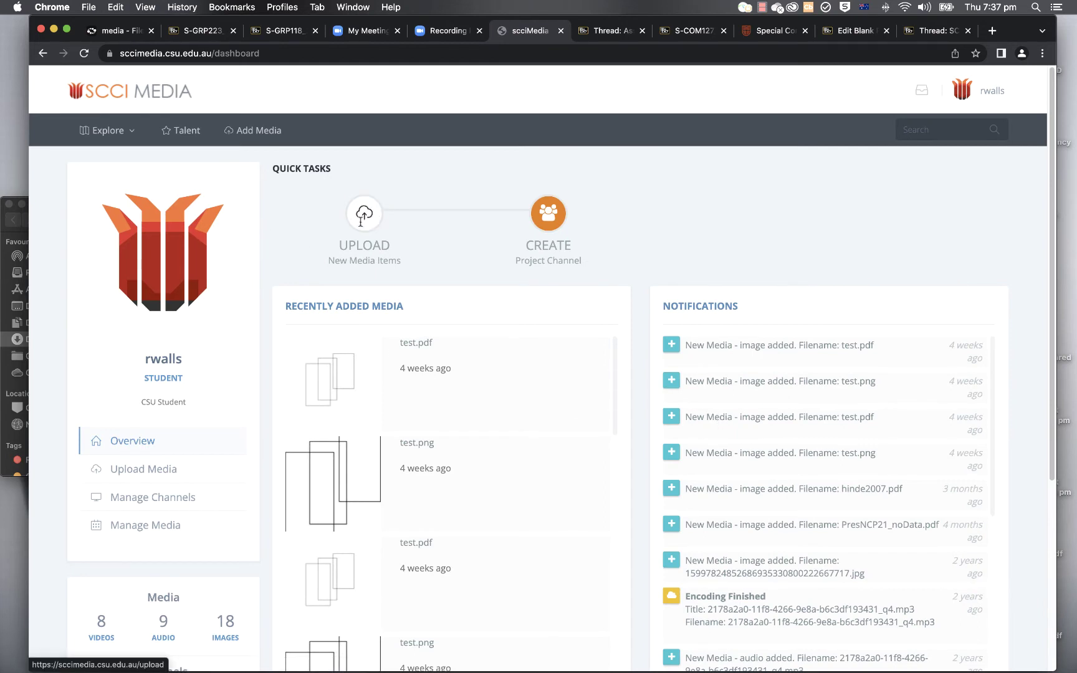
pyautogui.click(361, 217)
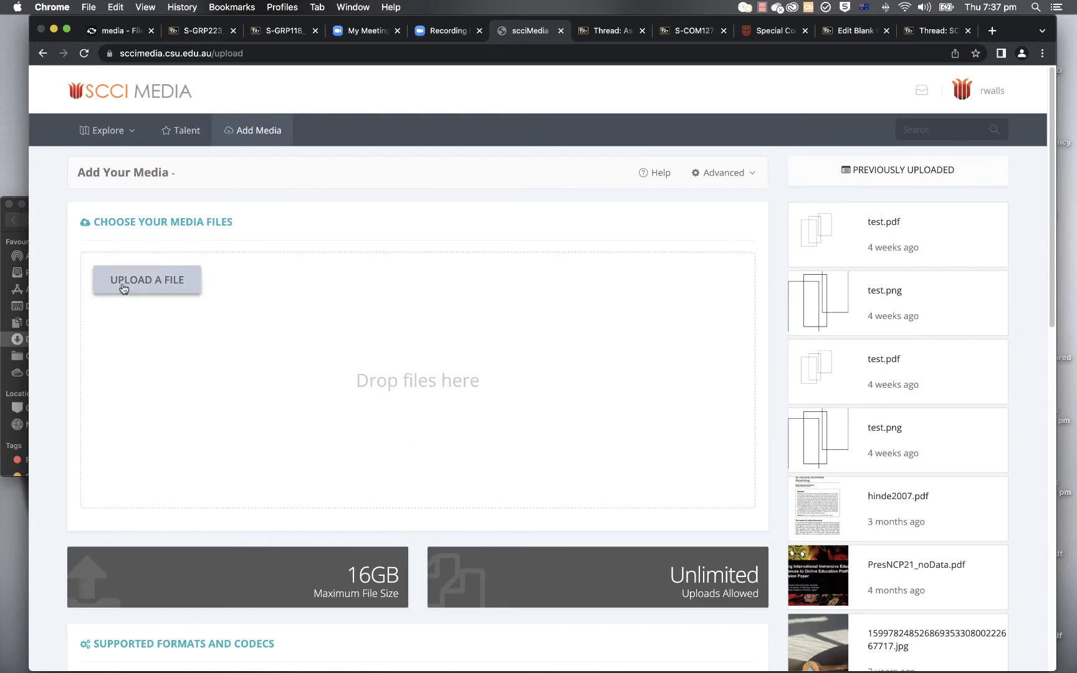
pyautogui.click(123, 285)
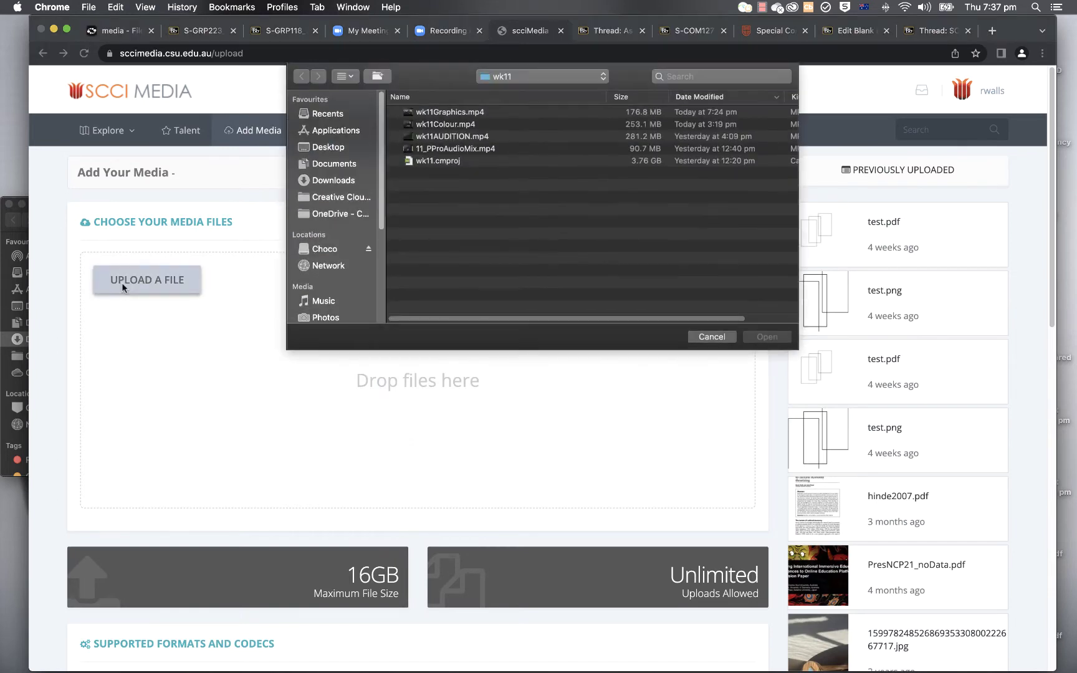
pyautogui.click(325, 215)
pyautogui.scroll(-2, 453, 218)
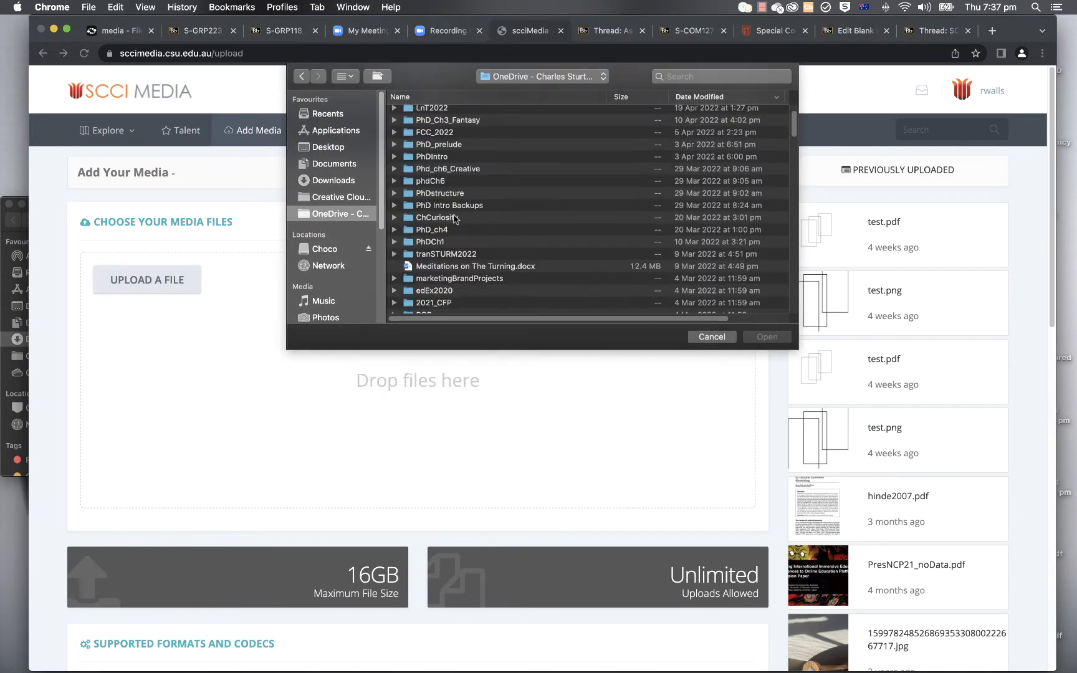
pyautogui.scroll(-10, 454, 218)
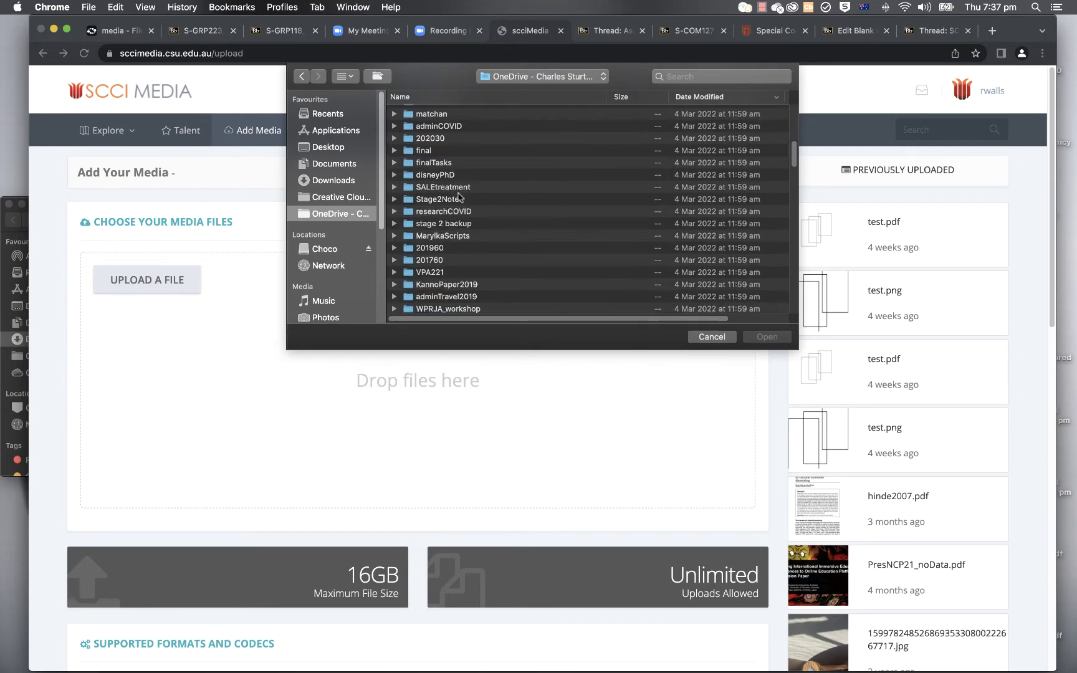
pyautogui.click(433, 97)
pyautogui.scroll(-15, 480, 234)
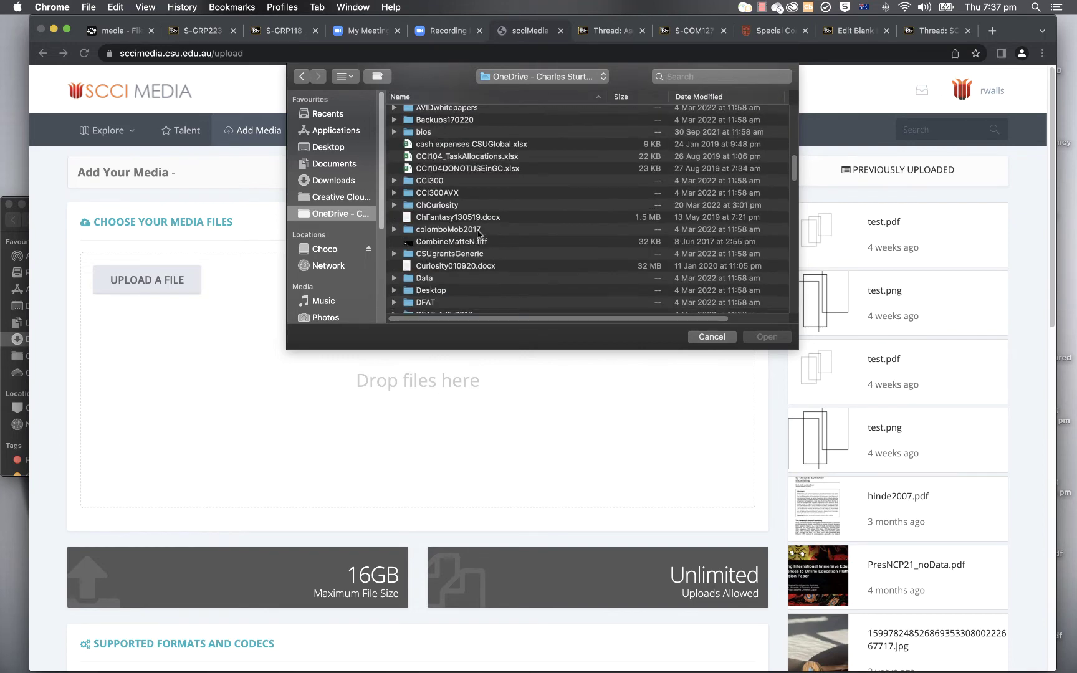
pyautogui.scroll(-10, 480, 234)
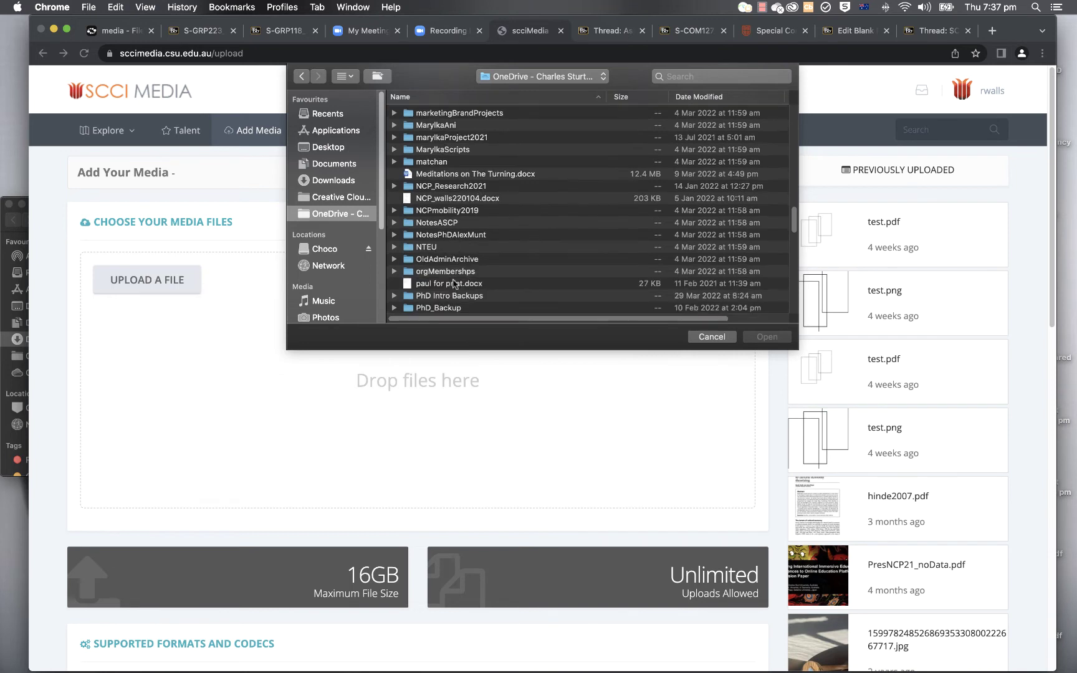
pyautogui.scroll(-5, 452, 285)
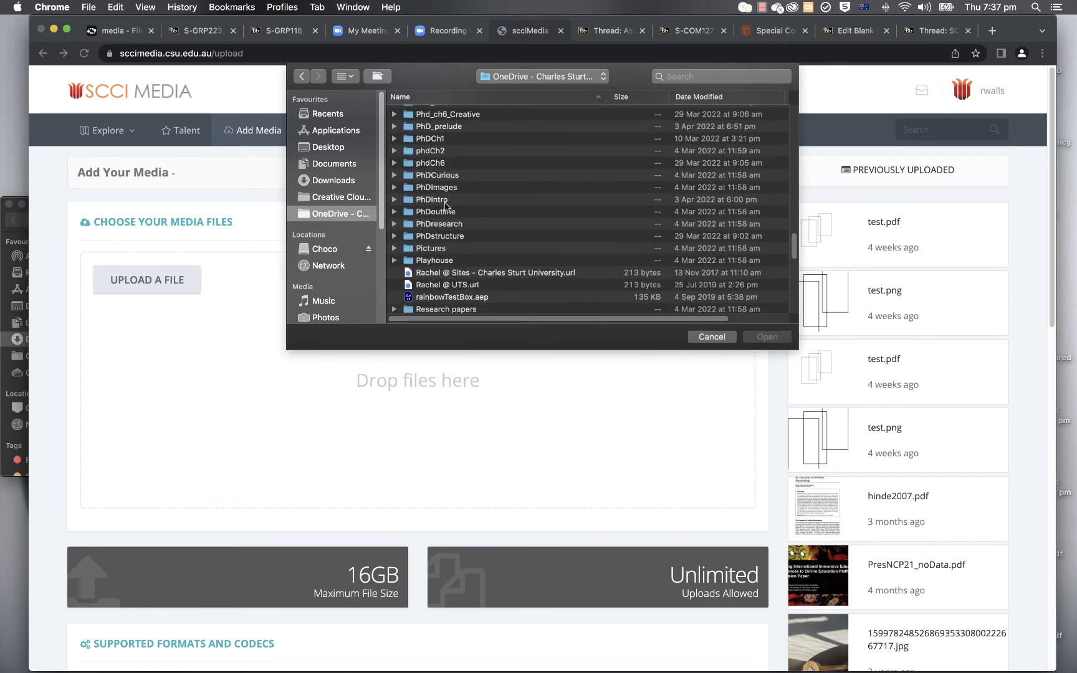
pyautogui.scroll(1, 387, 234)
# Choose TestEdit.mp4 from the renders folder inside PPRO on the Choco drive and upload it.
pyautogui.click(321, 249)
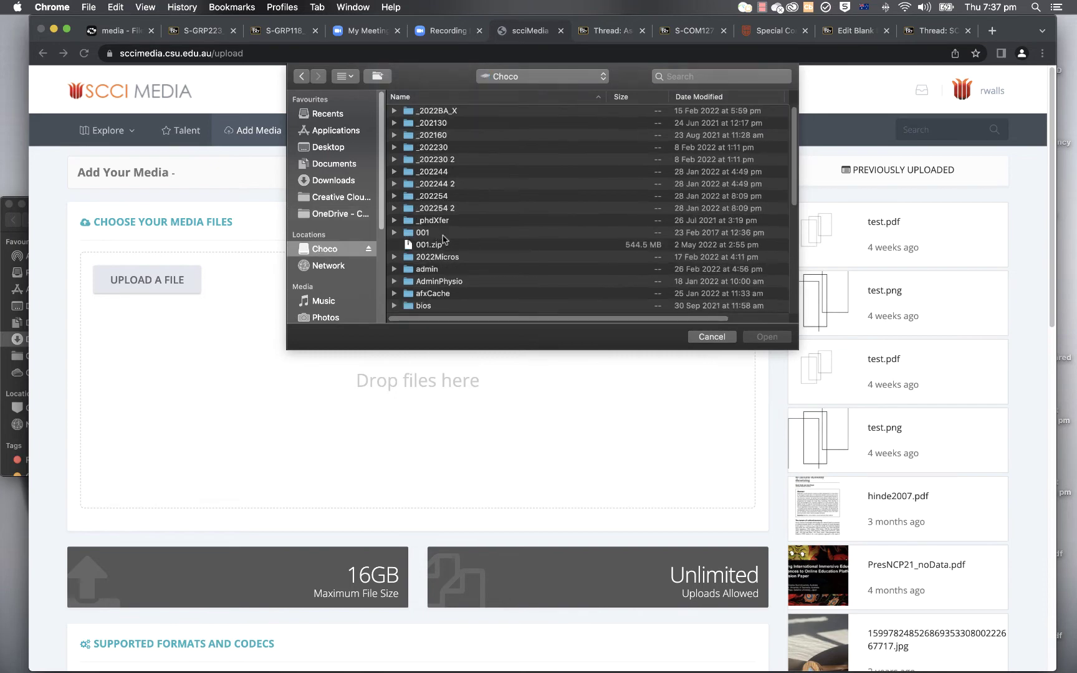
pyautogui.scroll(-15, 443, 238)
pyautogui.scroll(1, 440, 218)
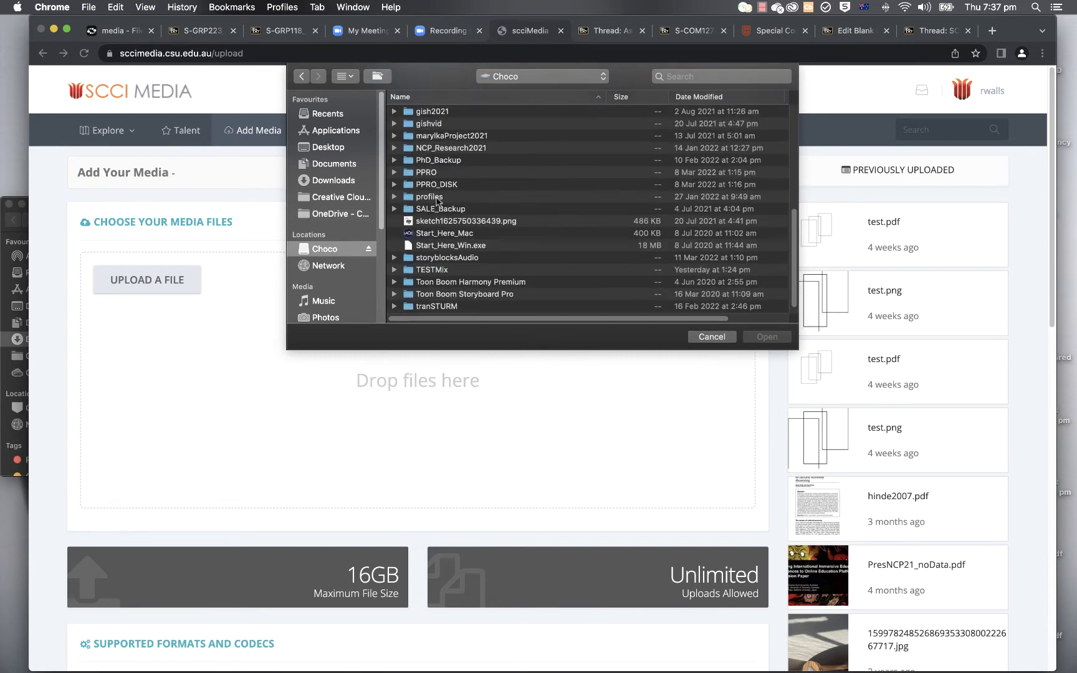
pyautogui.doubleClick(424, 172)
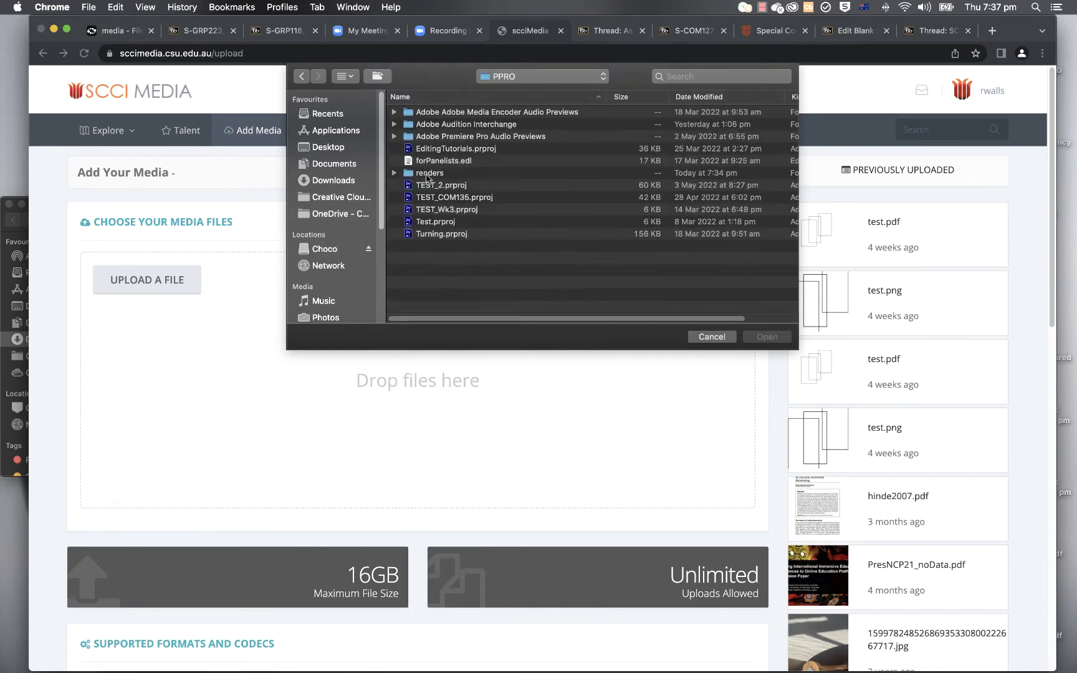
pyautogui.doubleClick(427, 174)
pyautogui.click(458, 114)
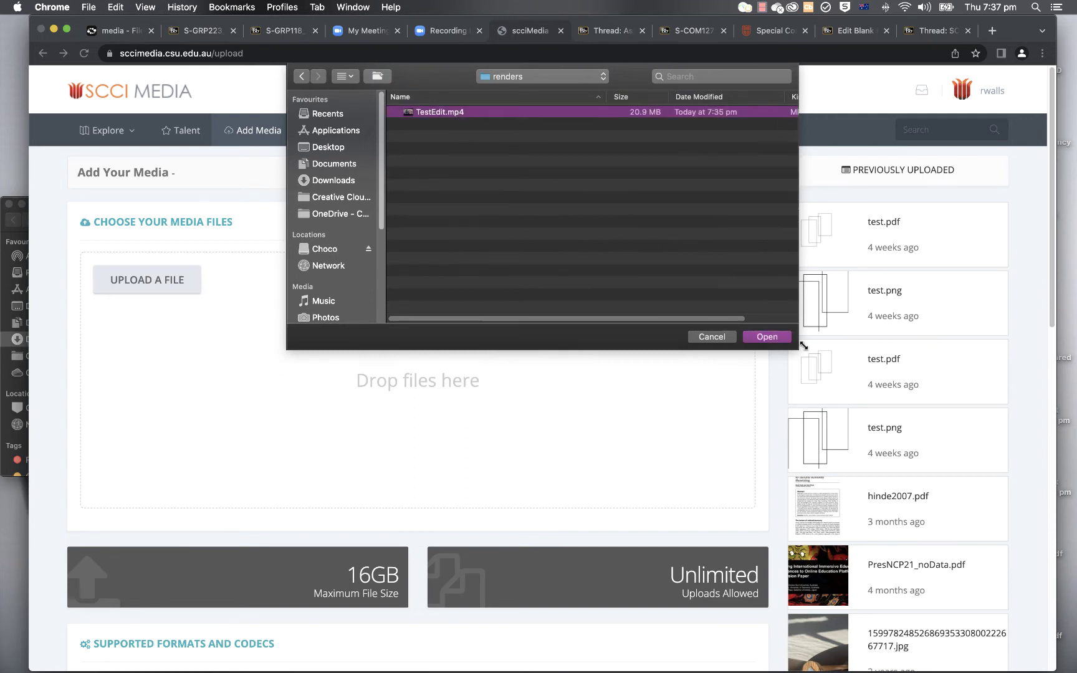
pyautogui.click(774, 335)
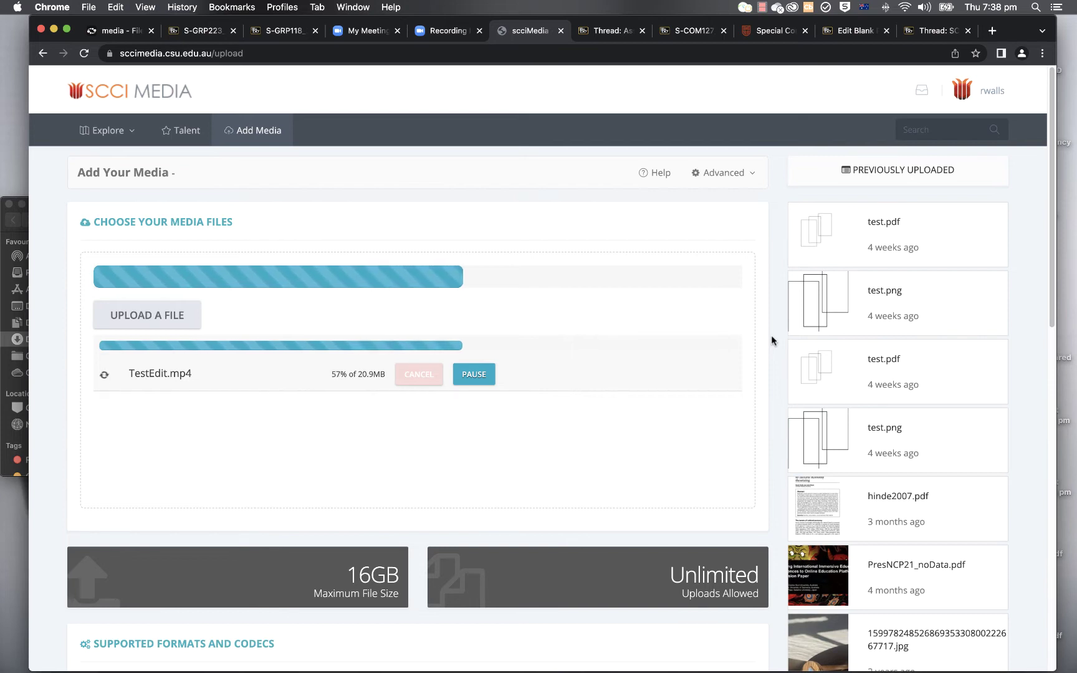
# Review the supported file formats and the unsupported codecs on the upload page while TestEdit.mp4 uploads.
pyautogui.scroll(-5, 281, 630)
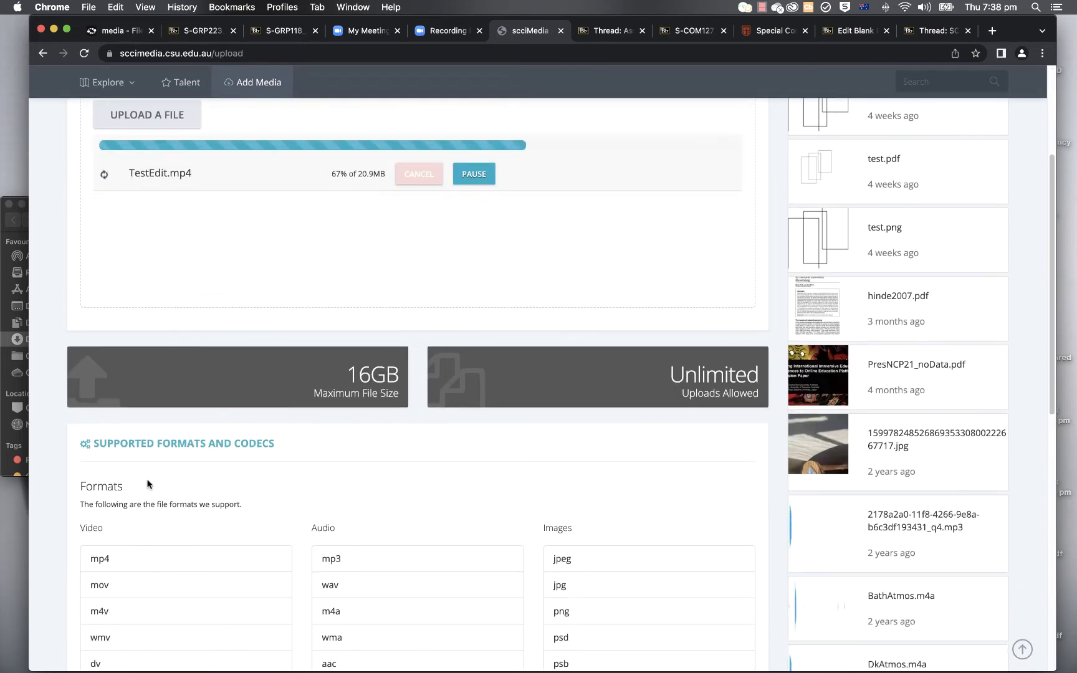
pyautogui.scroll(-2, 180, 480)
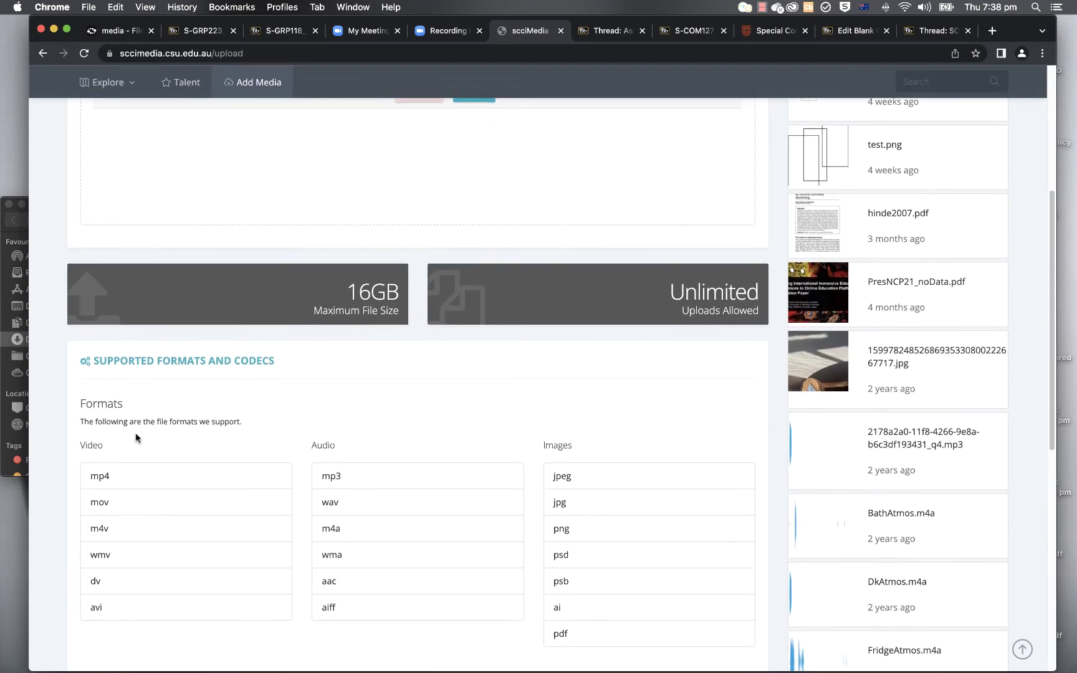
pyautogui.scroll(-3, 368, 534)
pyautogui.scroll(-6, 368, 527)
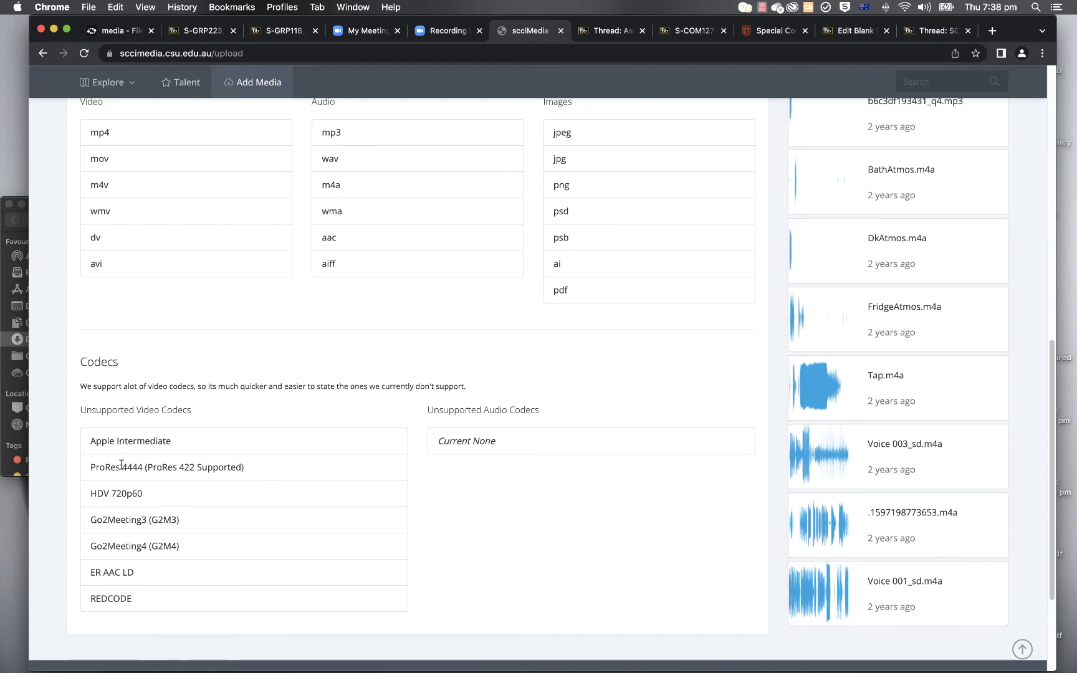
pyautogui.scroll(15, 136, 569)
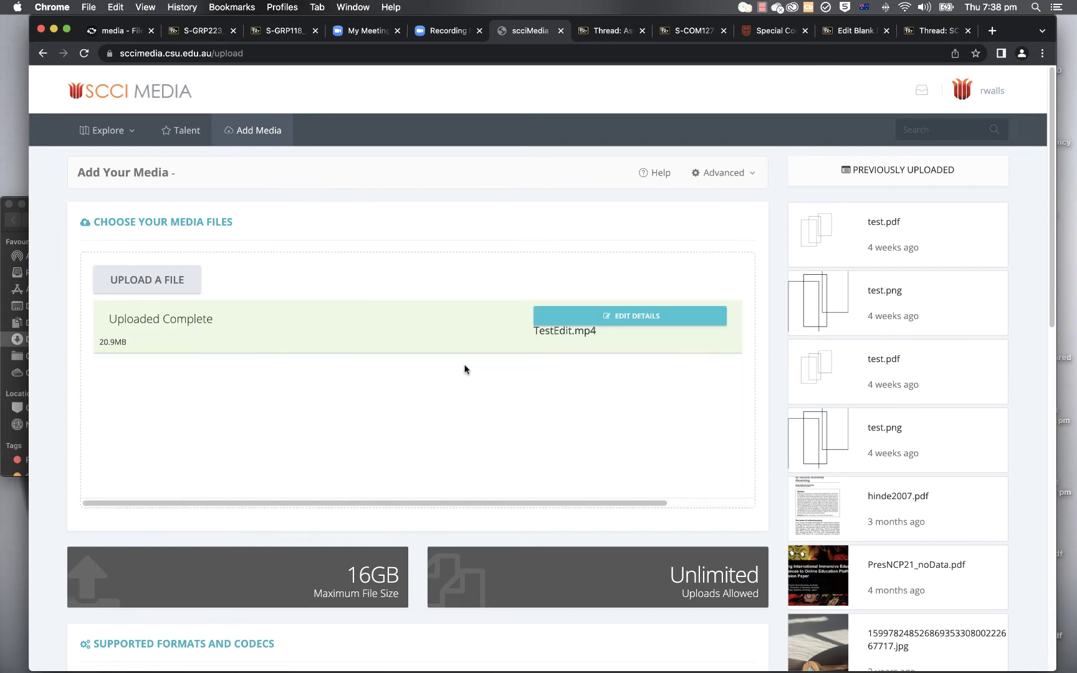
# Open the details of the uploaded TestEdit.mp4, enter the description "dsafdsafsdafsad" and add the tag "asdfsdfsadfsdaf".
pyautogui.click(661, 316)
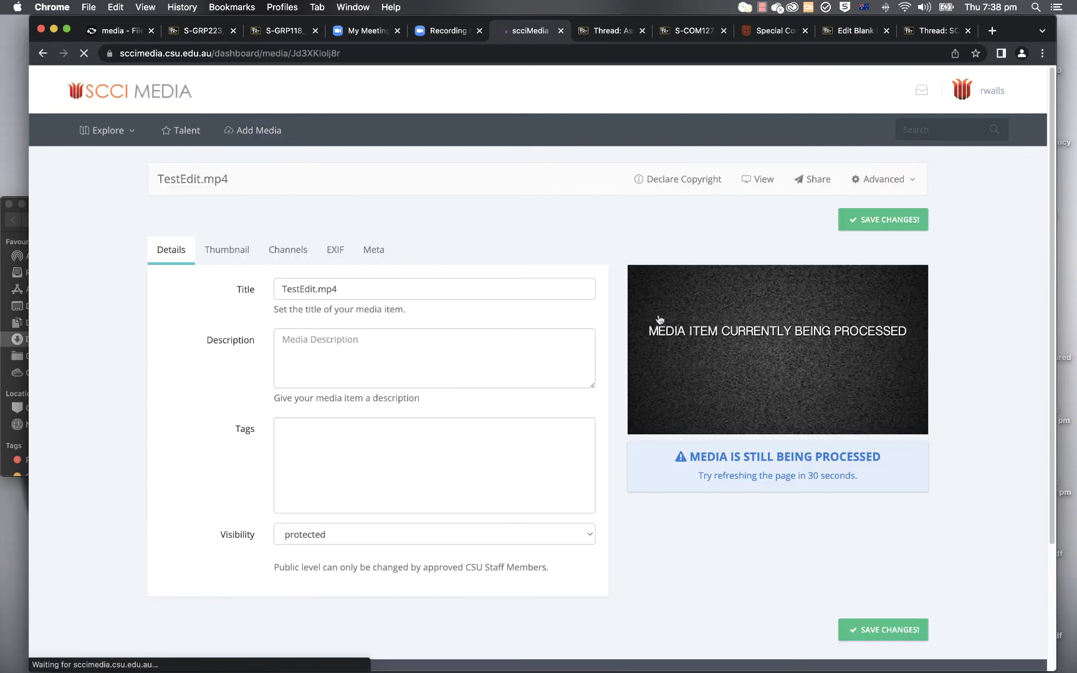
pyautogui.click(335, 354)
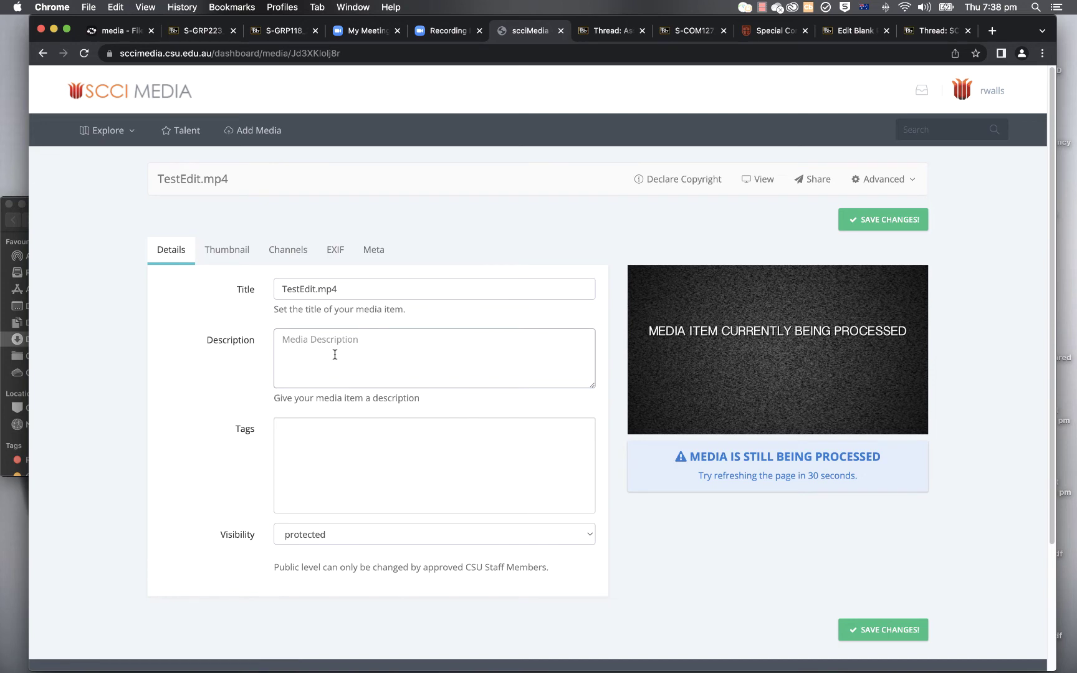
pyautogui.write('dsafdsafsdafsad')
pyautogui.click(341, 447)
pyautogui.write('as')
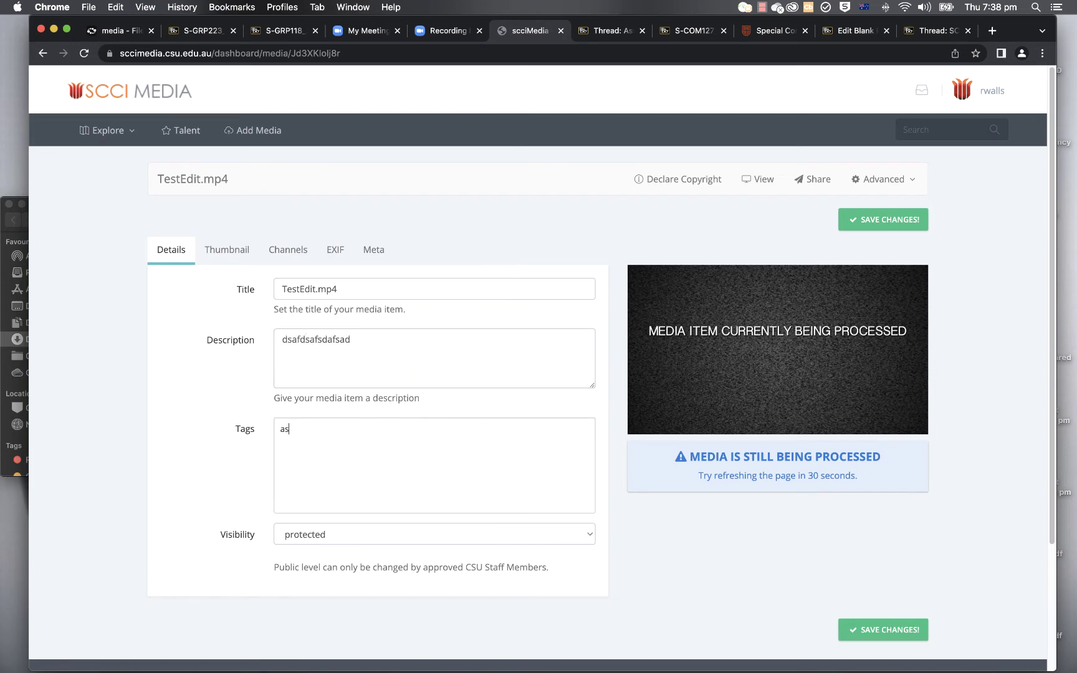
pyautogui.write('dfsdfsadfsdaf')
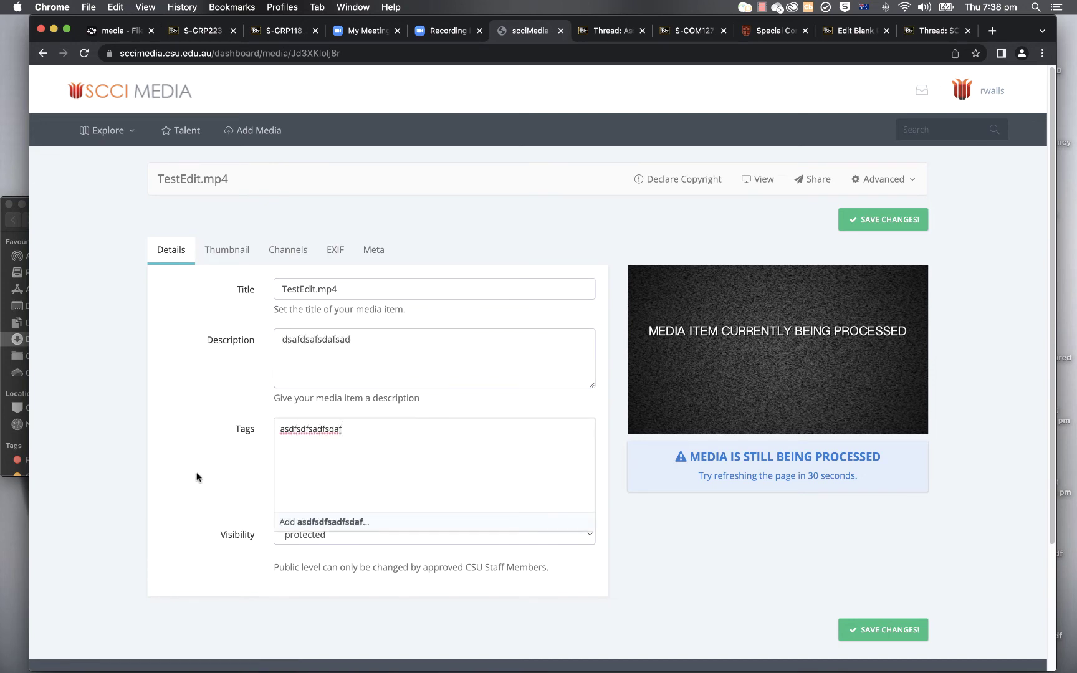
pyautogui.press('Return')
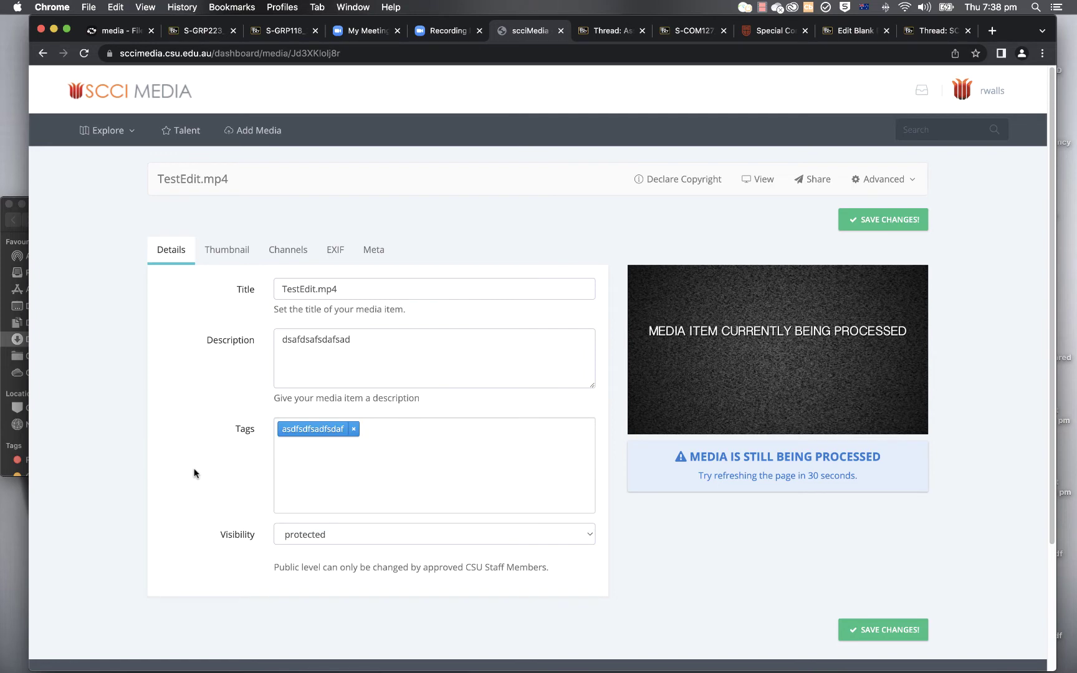
# Show the sharing options for TestEdit.mp4 and copy its link URL.
pyautogui.click(812, 181)
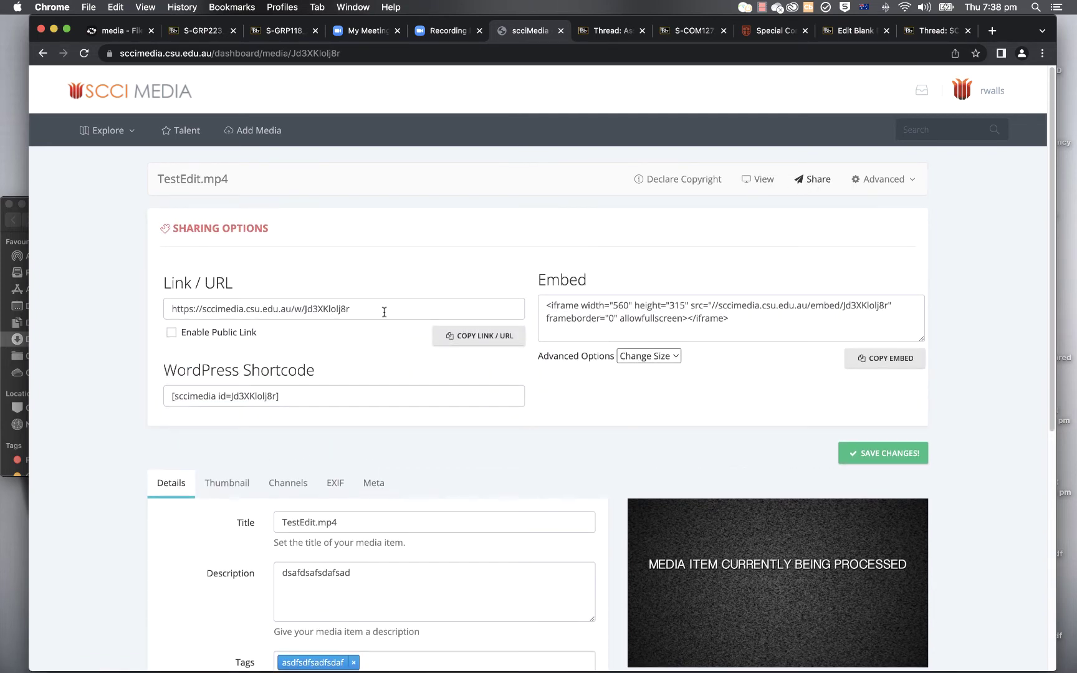
pyautogui.moveTo(384, 312); pyautogui.dragTo(151, 315)
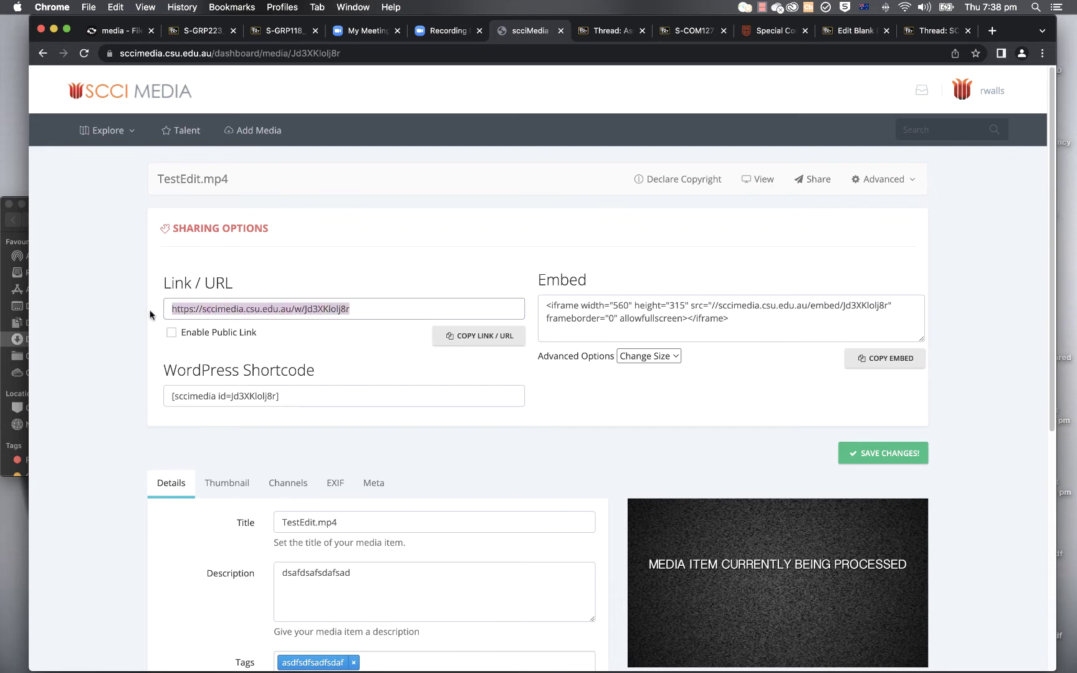
pyautogui.click(464, 340)
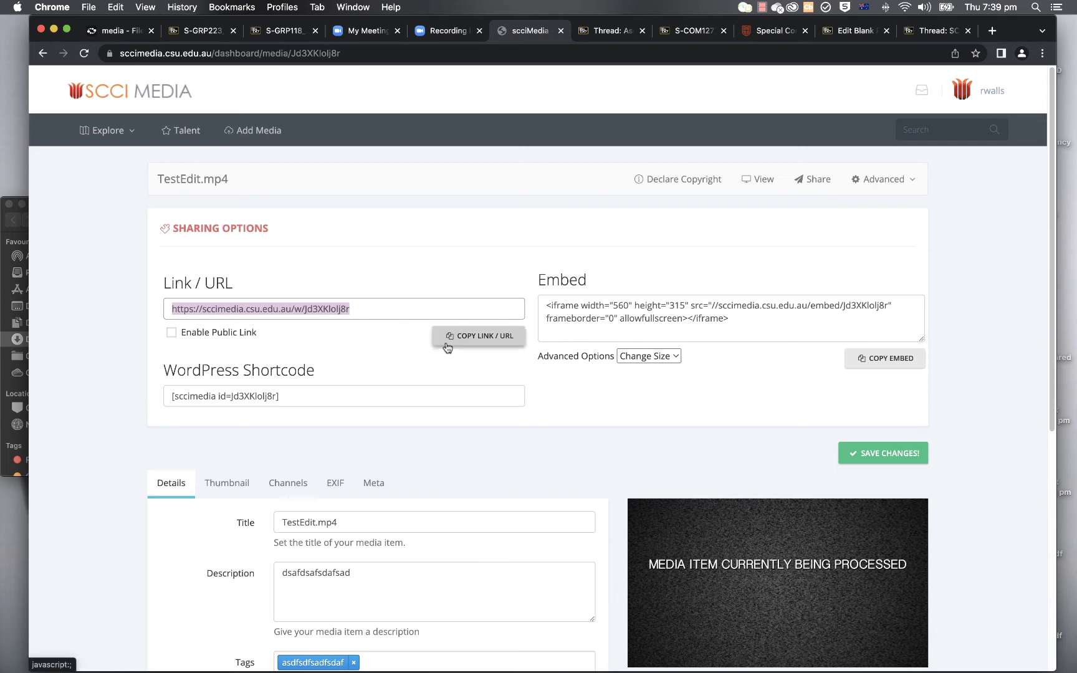
# Highlight the complete embed code in the sharing options and return to the link URL field.
pyautogui.click(788, 325)
pyautogui.moveTo(787, 324); pyautogui.dragTo(548, 305)
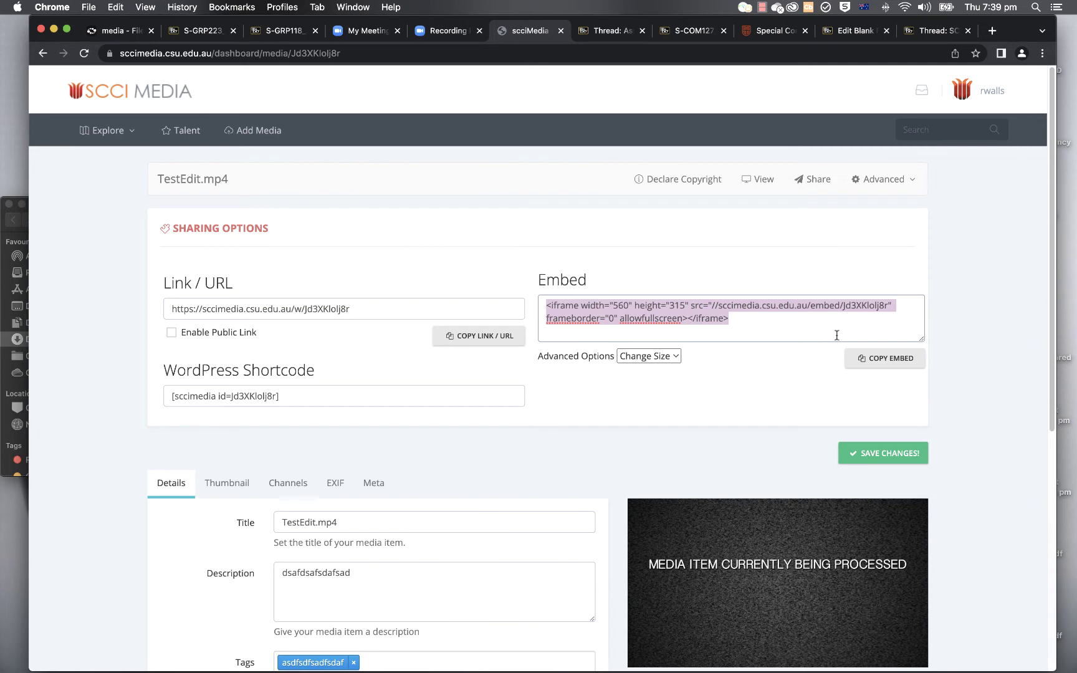
pyautogui.click(373, 312)
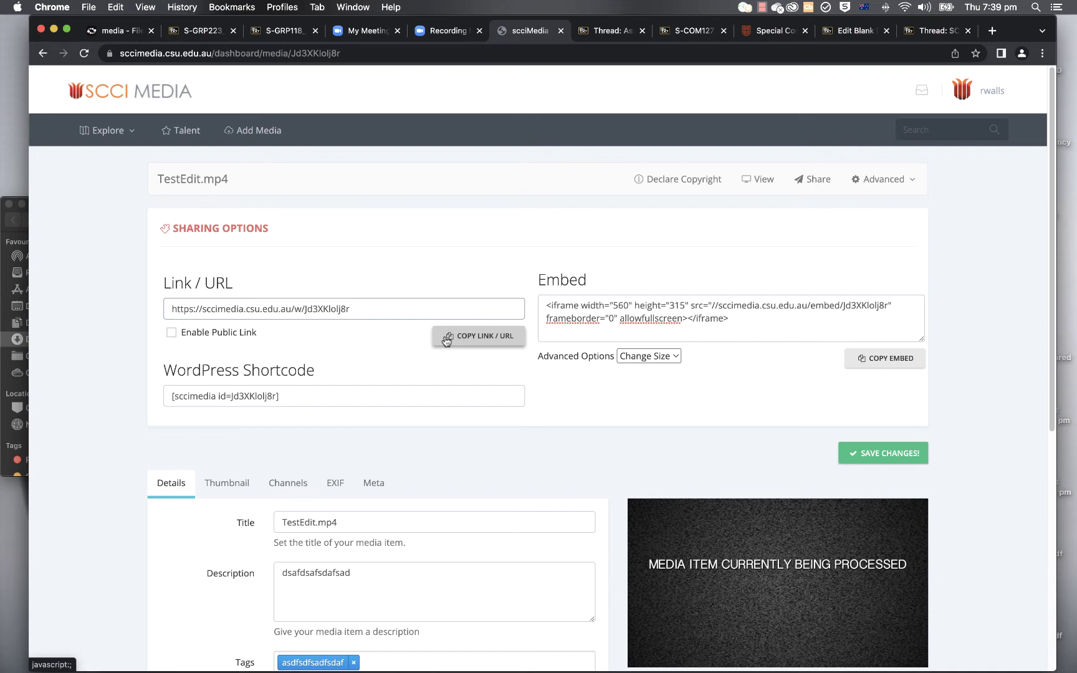
pyautogui.moveTo(3, 441)
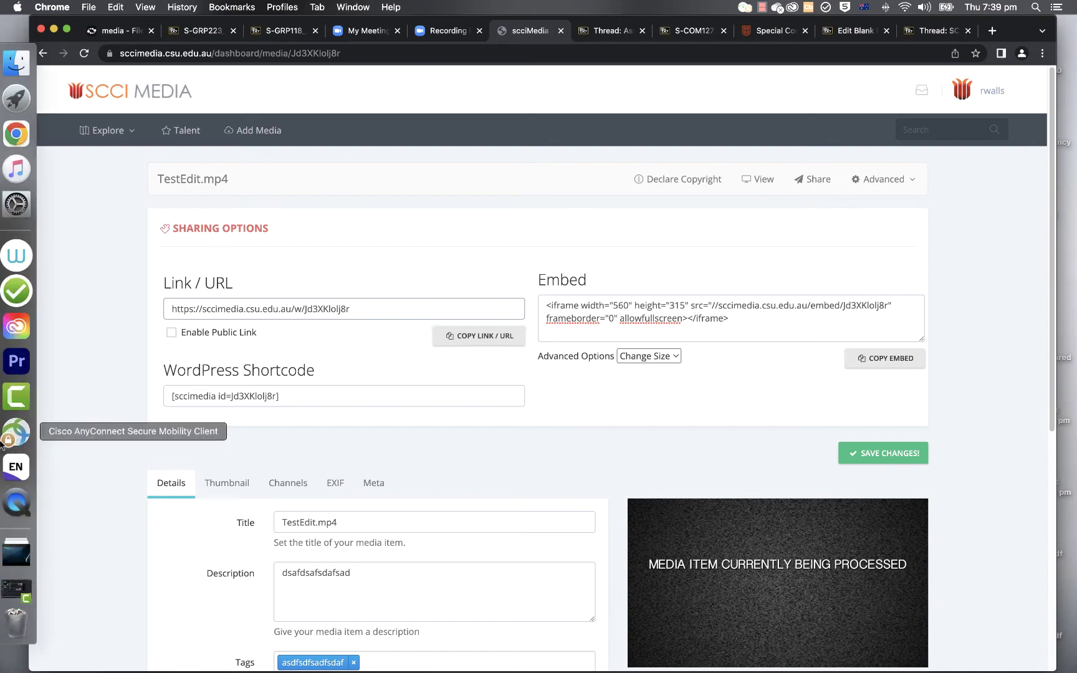